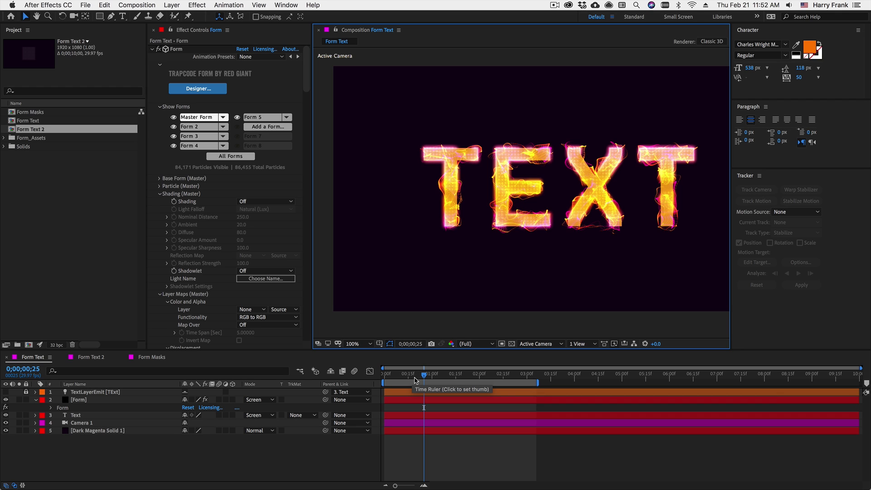
Step: Play the particle animation and pan through the Form Text and Form Masks compositions
key(space)
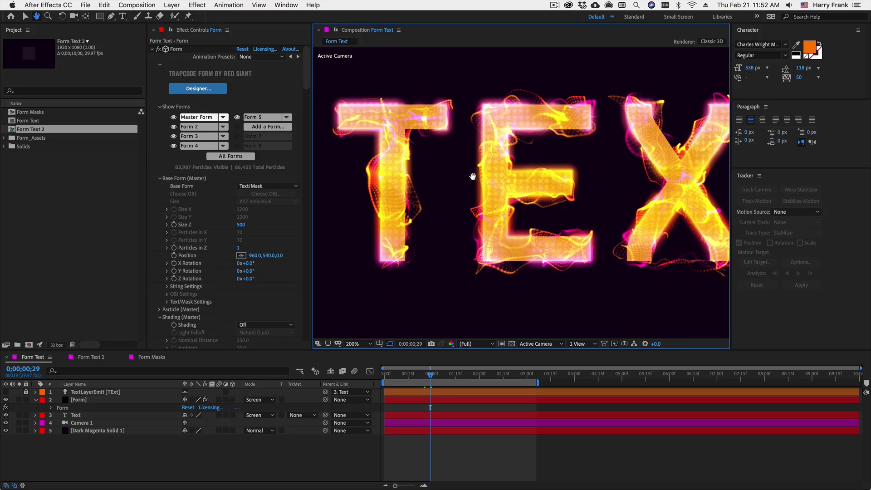
key(v)
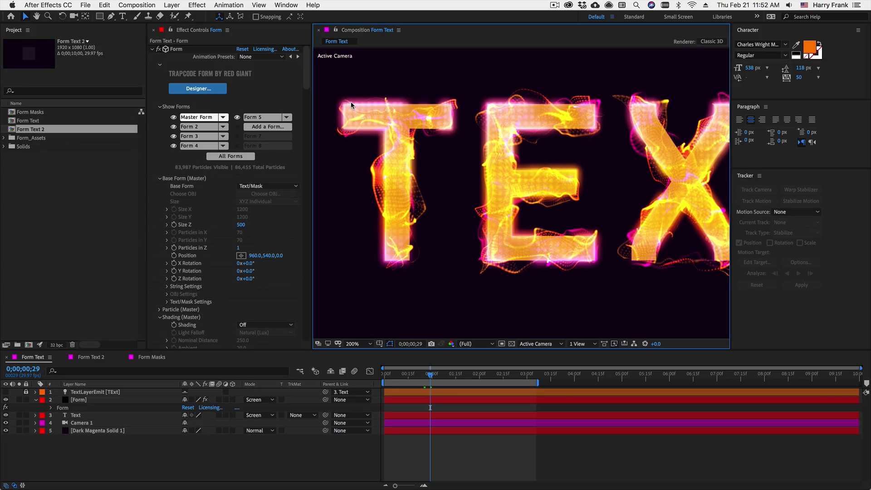
key(h)
drag(524, 184, 451, 174)
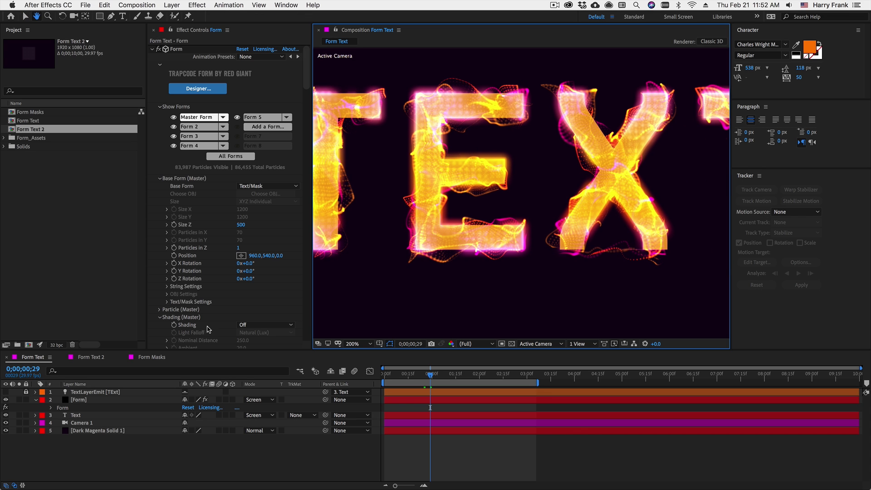
click(146, 358)
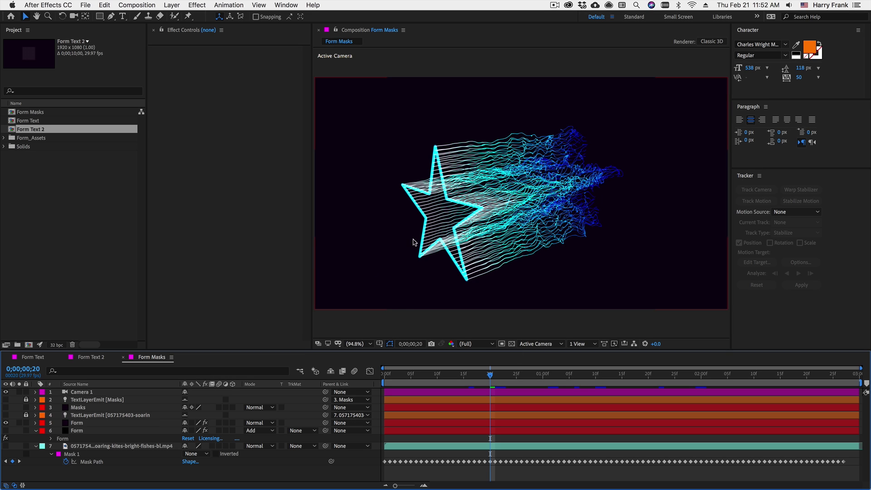
click(32, 357)
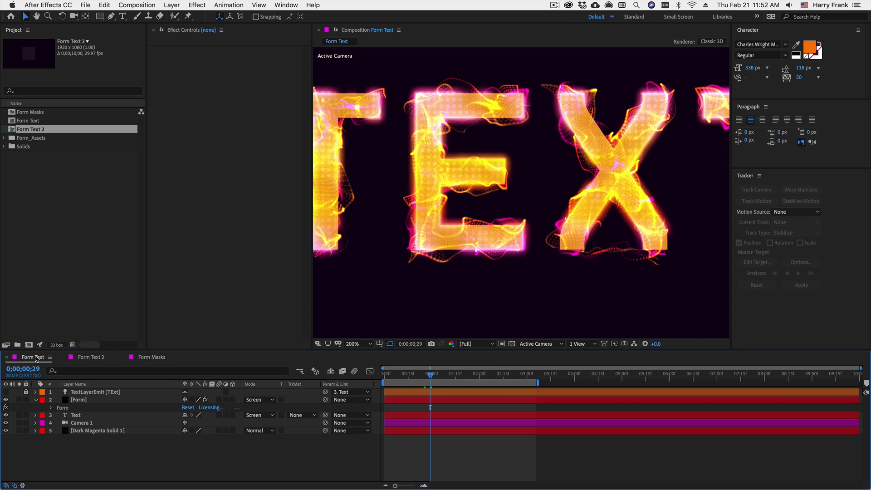
key(h)
drag(373, 215, 409, 192)
key(v)
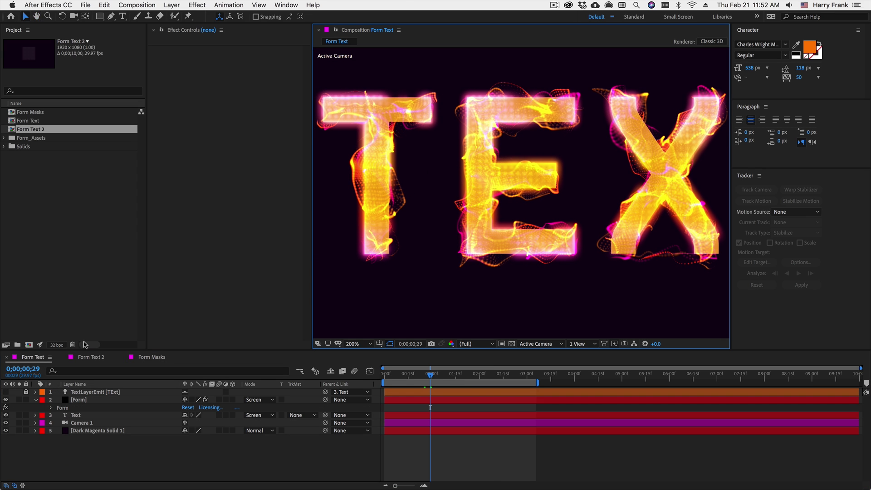
Step: In Form Text 2, apply the Flare Glints preset to the Form effect through Form Designer
click(91, 357)
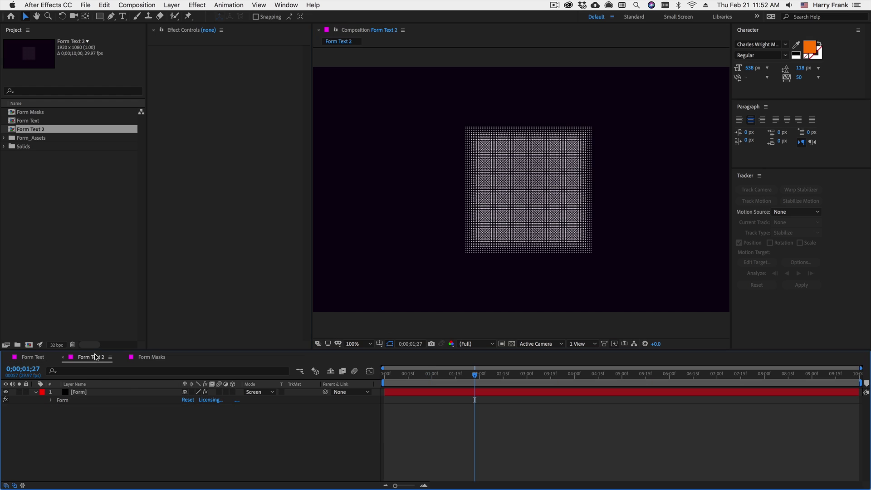
click(66, 402)
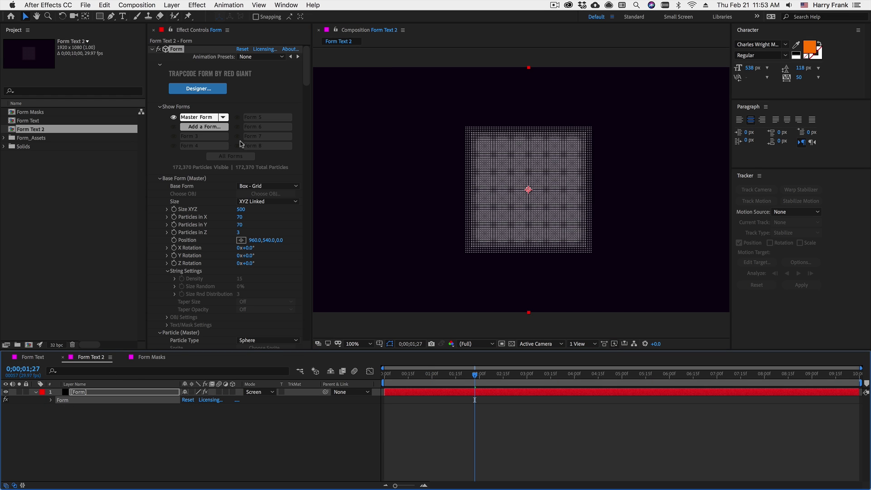
click(197, 89)
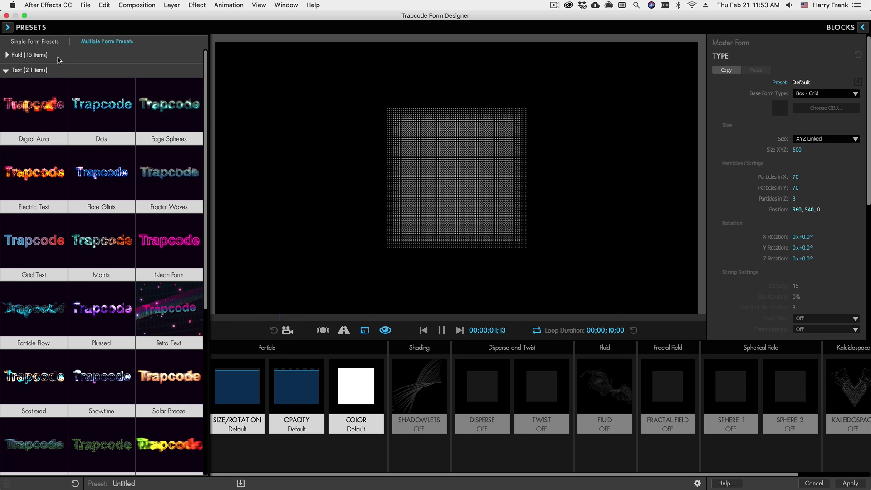
click(101, 172)
click(248, 214)
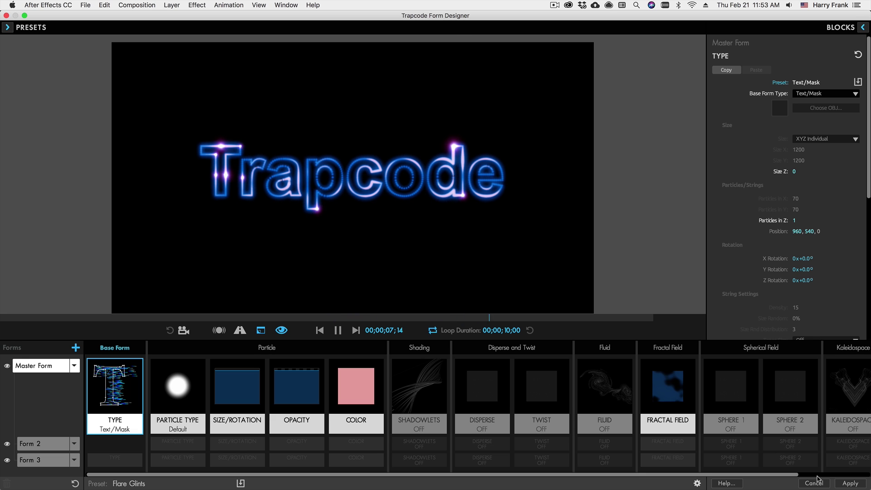
click(861, 484)
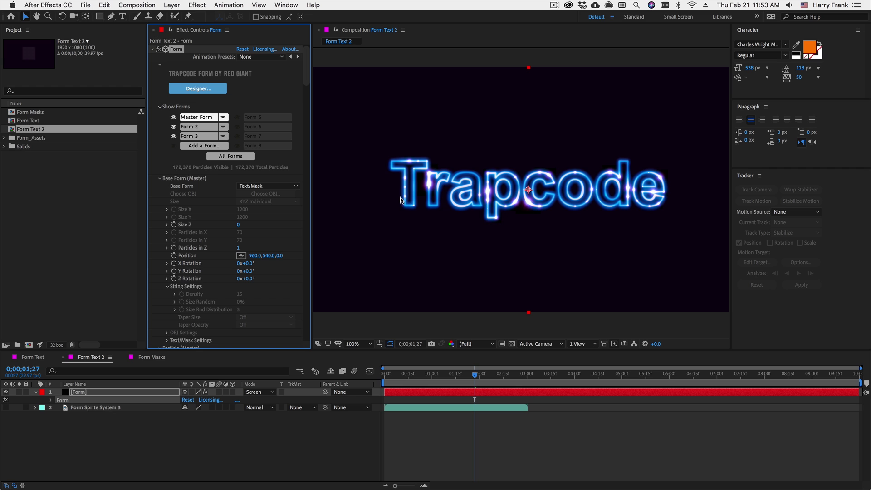
Step: Type 'TEXT', centre it over the Trapcode particles, and move it below the [Form] layer
click(123, 17)
click(491, 142)
text(TE)
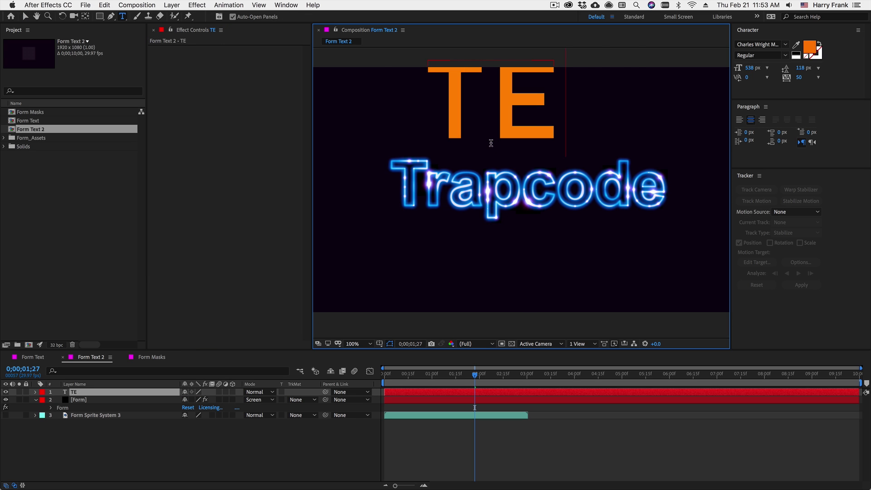
text(XT)
key(Escape)
key(v)
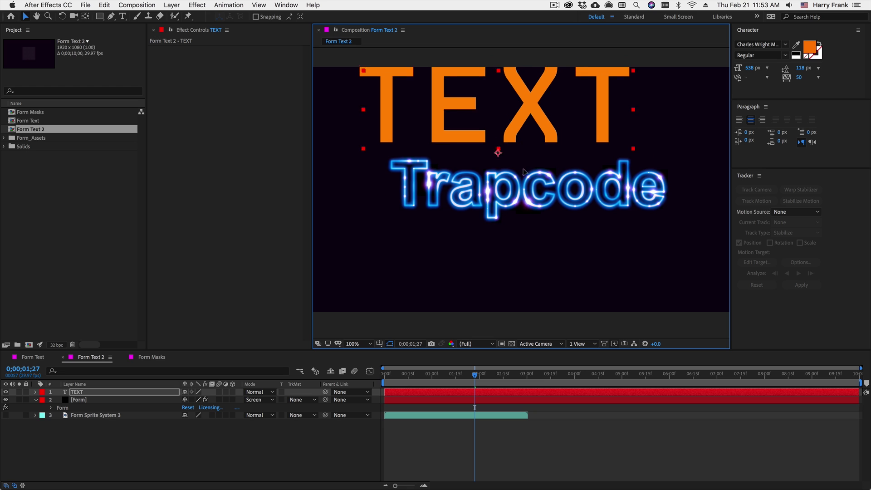
drag(502, 108, 535, 187)
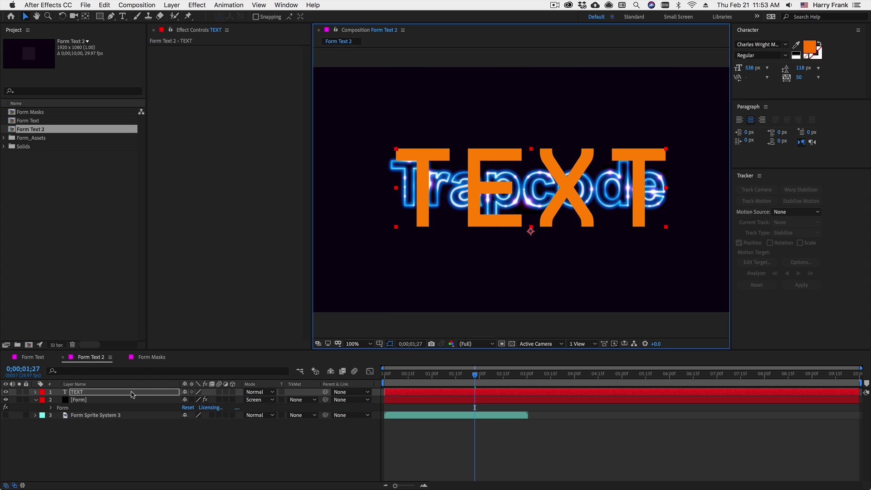
drag(78, 393, 90, 413)
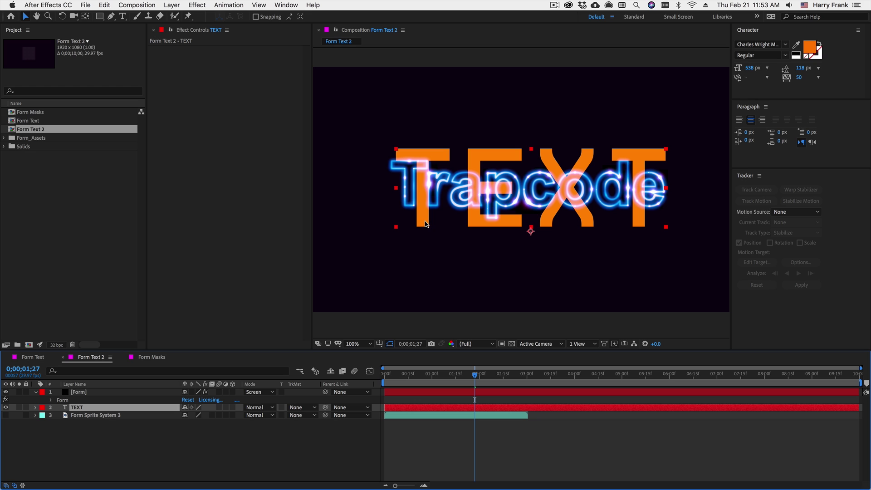
Step: Set the Layer in Form's Text/Mask Settings to the TEXT layer
click(61, 401)
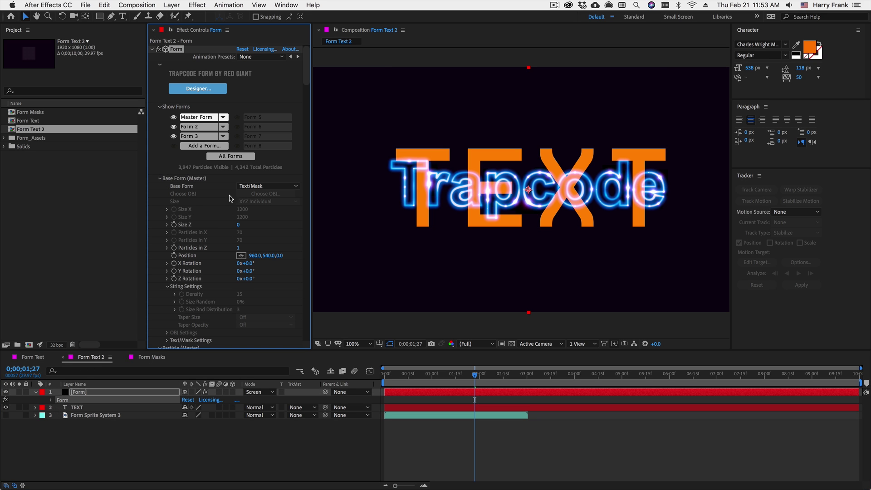
scroll(231, 198, down, 1)
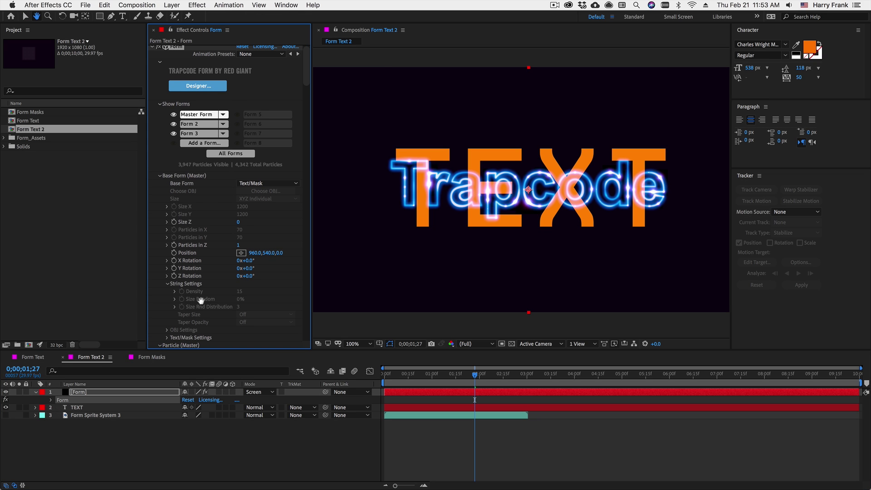
click(167, 338)
scroll(191, 317, down, 10)
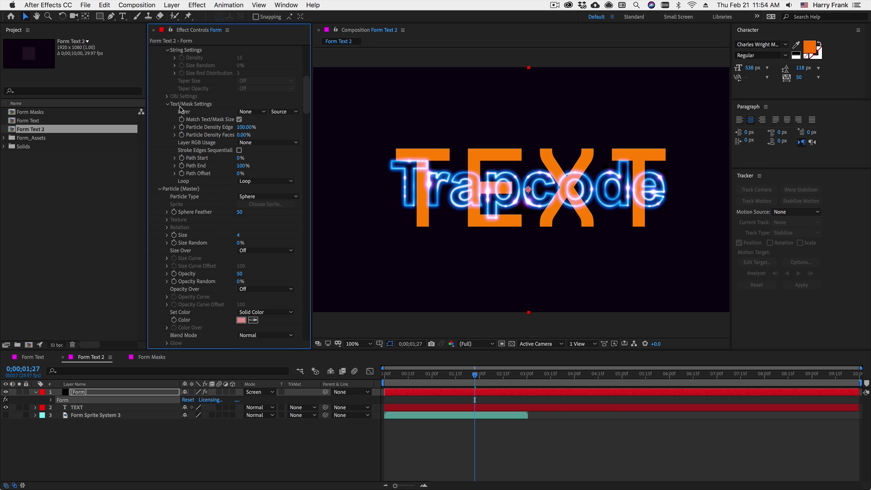
click(256, 114)
click(260, 144)
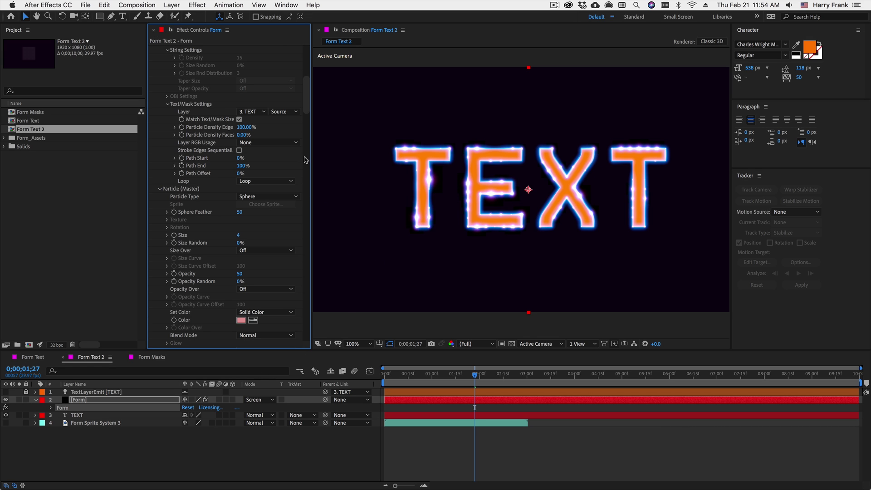
scroll(306, 101, up, 5)
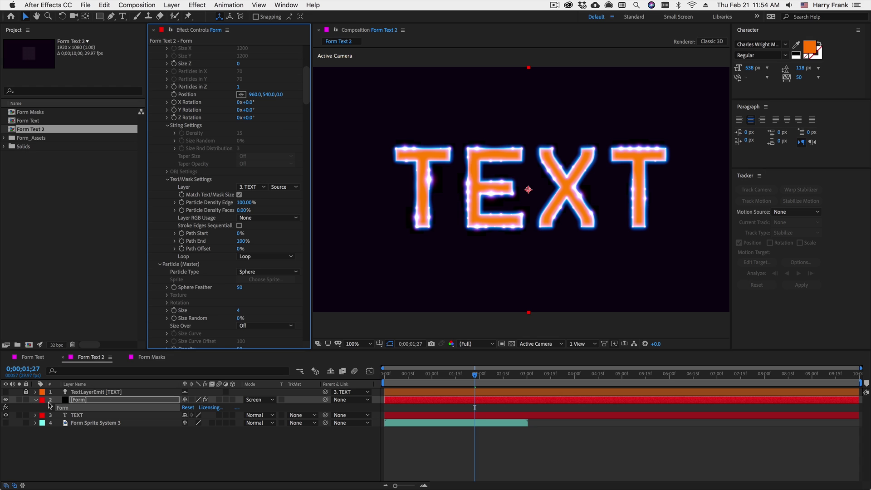
Step: Raise, shrink and tilt the TEXT layer in 3D, then reset its transform to level
click(71, 415)
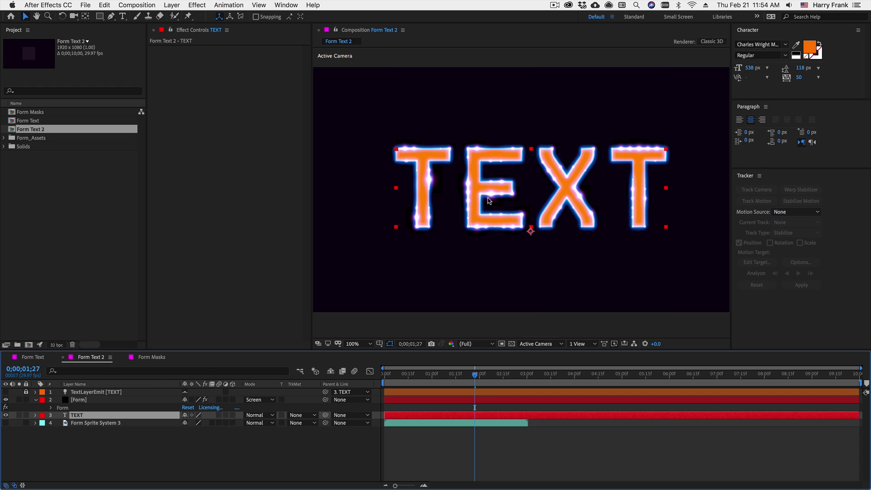
drag(482, 204, 489, 172)
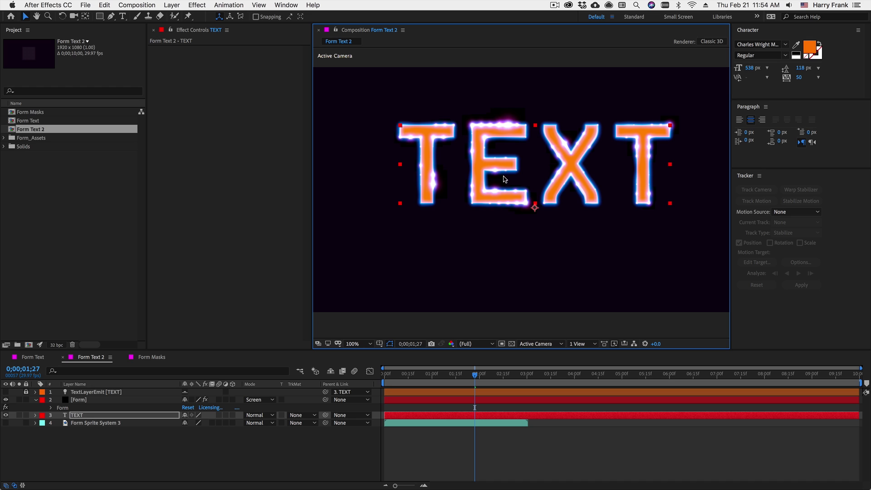
drag(672, 129, 659, 142)
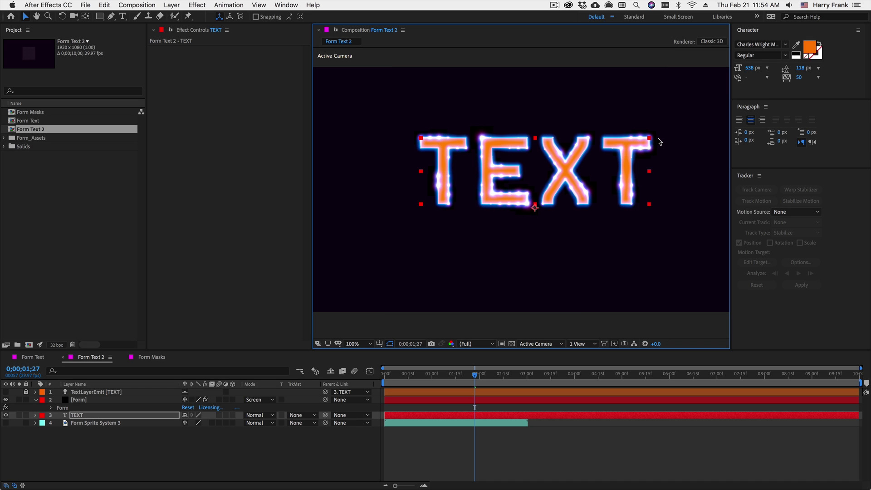
click(232, 415)
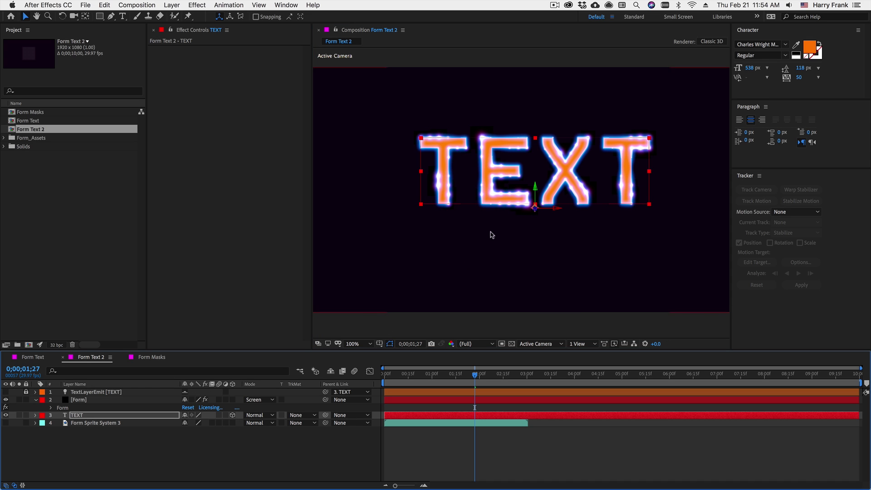
key(w)
drag(494, 180, 540, 193)
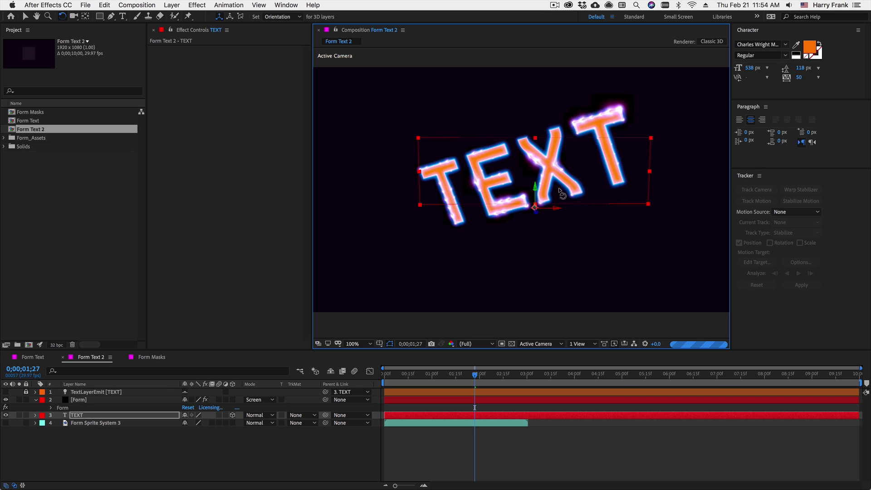
key(u)
key(u)
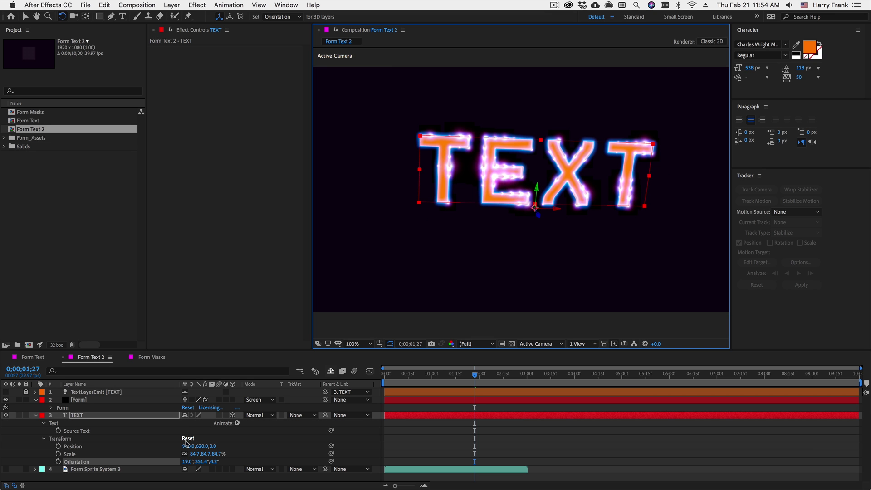
click(188, 439)
Step: Collapse the TEXT layer and check Form's Base Form, keeping Text/Mask
key(u)
key(v)
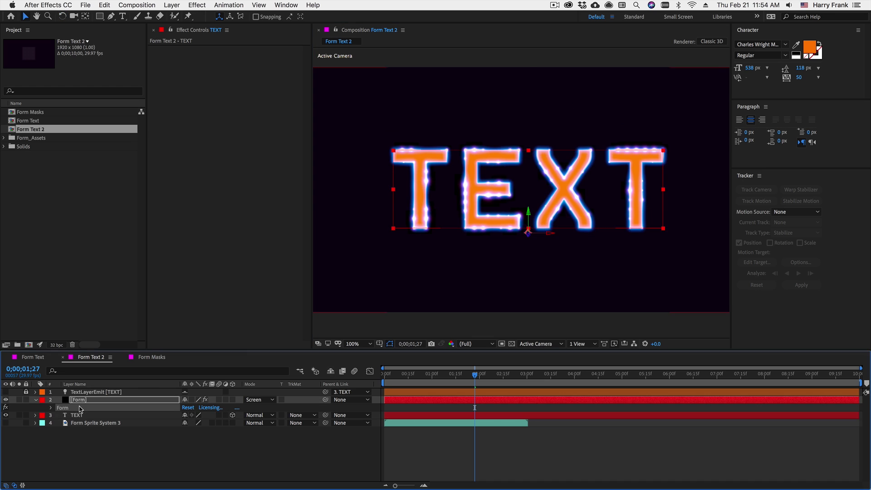
click(137, 399)
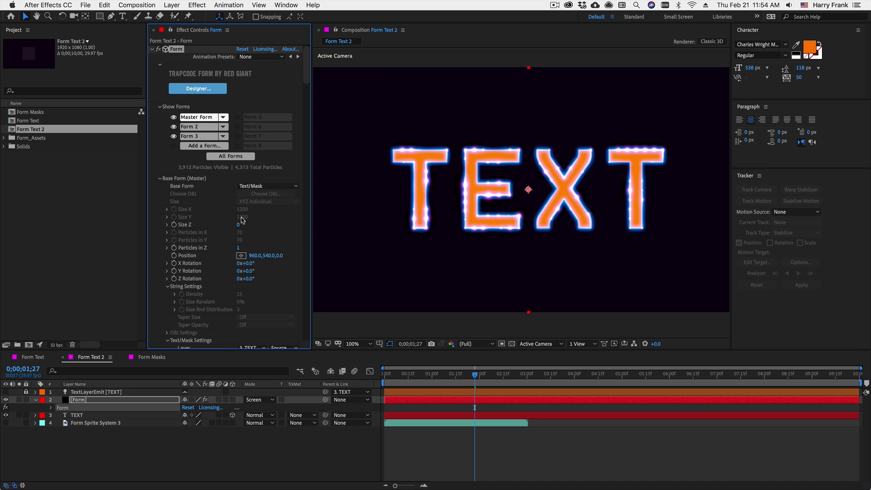
click(258, 186)
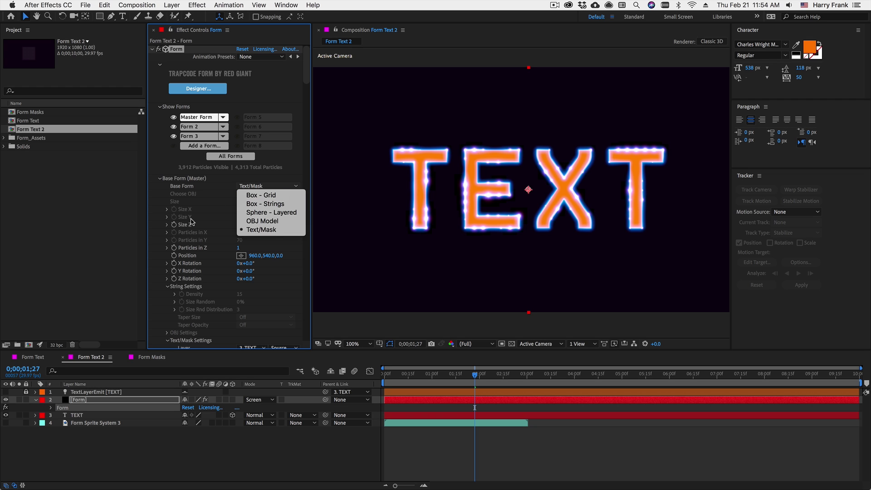
click(208, 207)
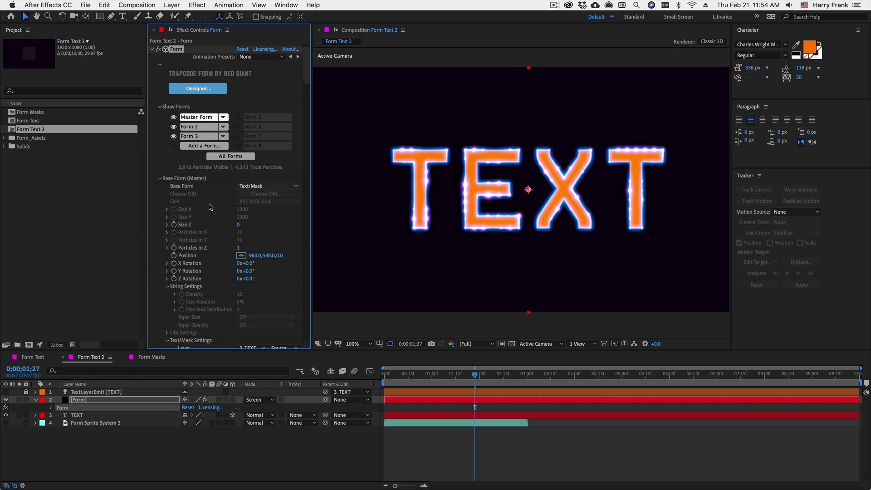
drag(309, 59, 310, 80)
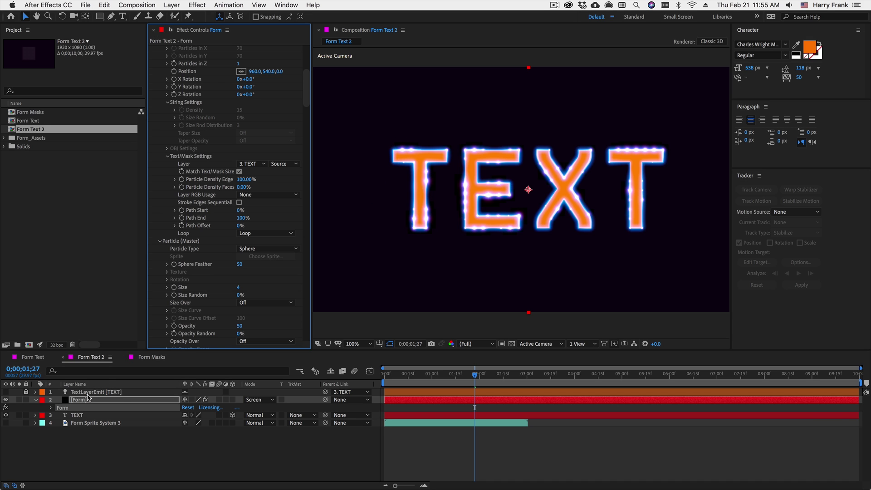
Step: Set the TEXT tracking to -10 and kern the X and T to -20
double_click(92, 416)
key(alt+Left)
key(alt+Left)
key(alt+Left)
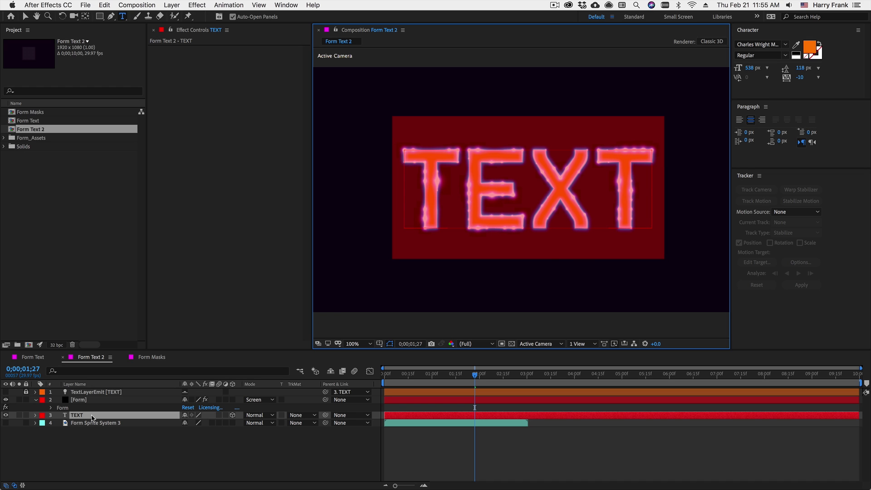
key(Left)
key(Right)
key(Right)
key(Right)
key(alt+Left)
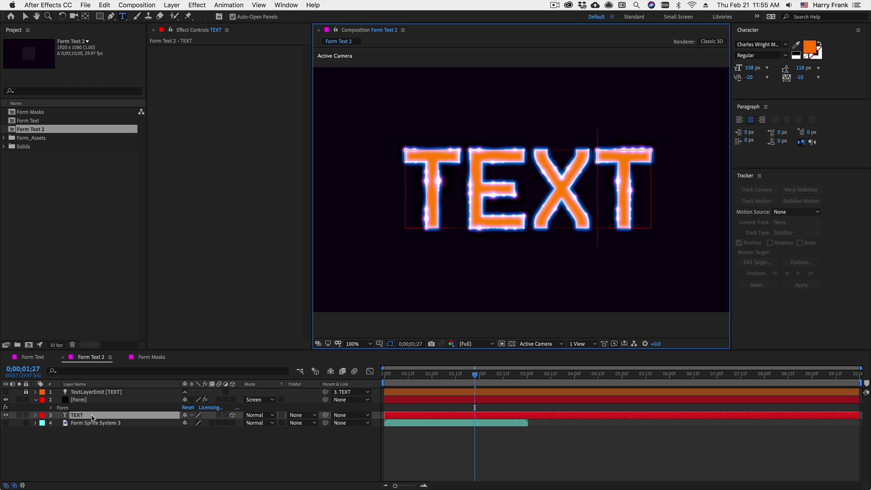
click(92, 417)
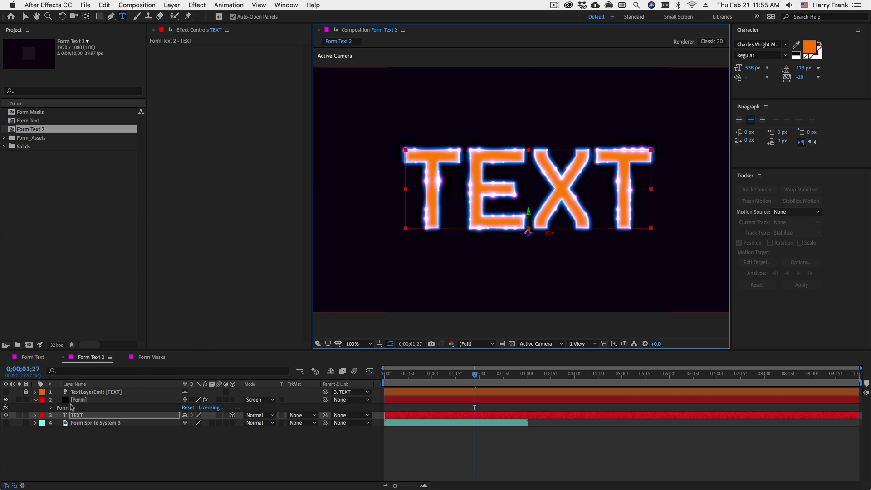
click(127, 400)
scroll(213, 276, down, 5)
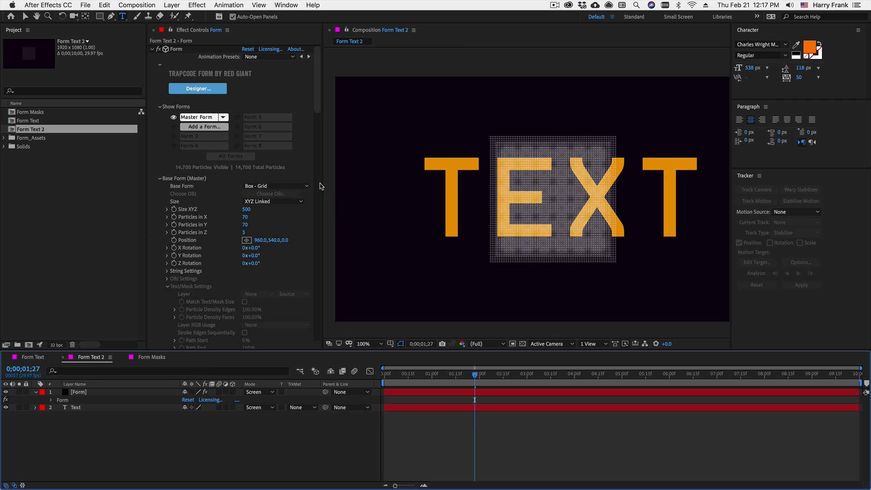
key(v)
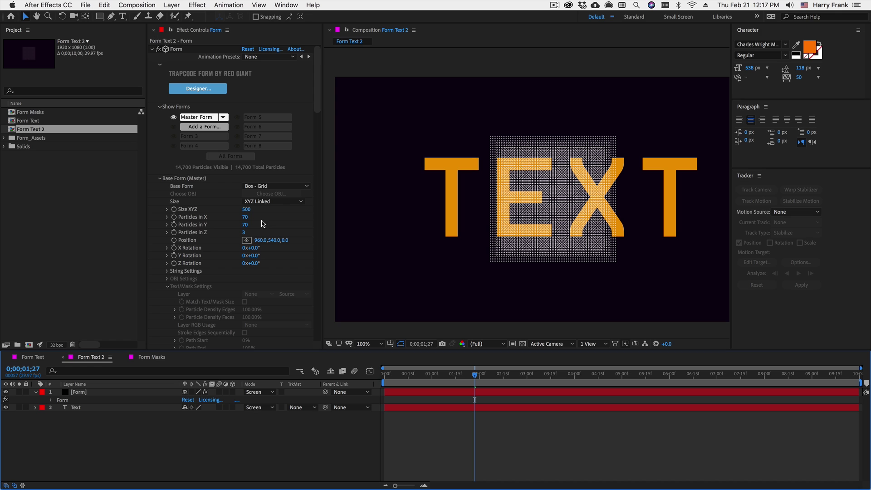
Step: Set Base Form to Text/Mask and Layer to 2. Text, and enable Match Text/Mask Size
click(253, 190)
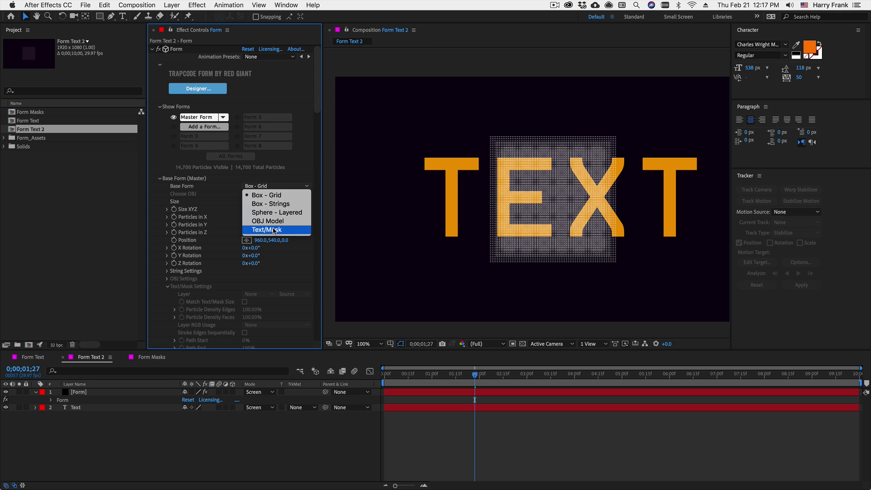
click(274, 230)
scroll(317, 105, down, 2)
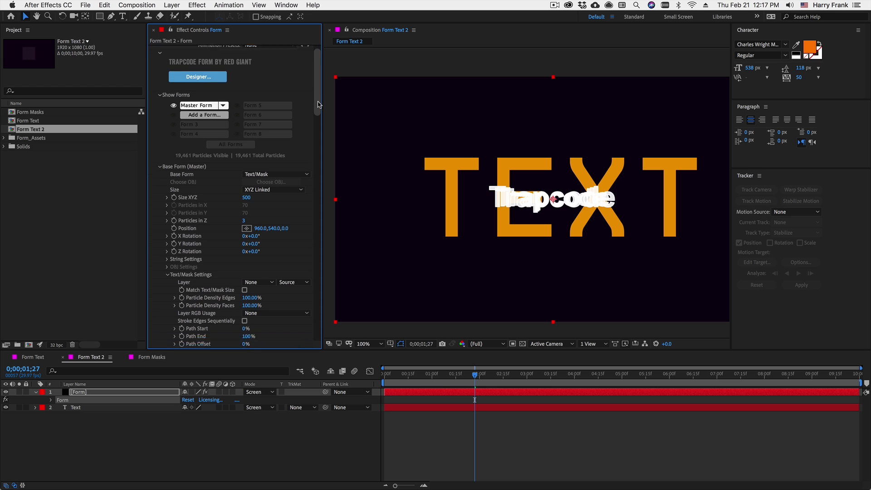
scroll(318, 104, down, 5)
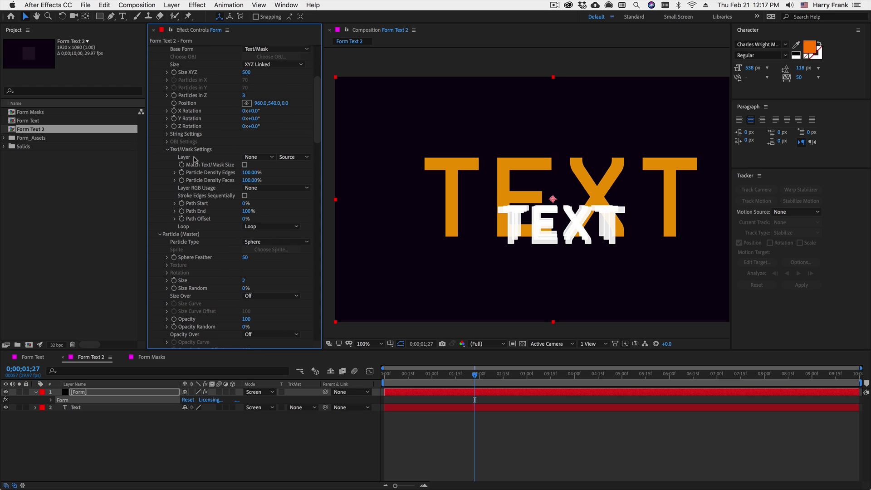
click(257, 157)
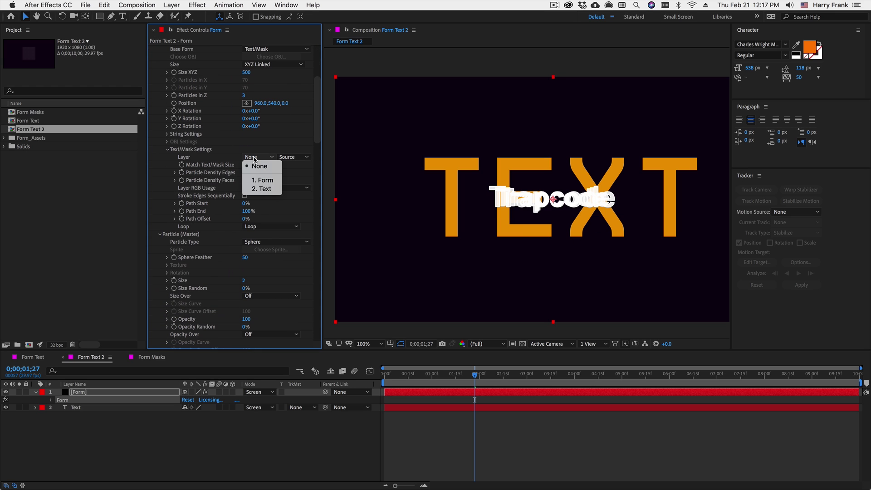
click(274, 191)
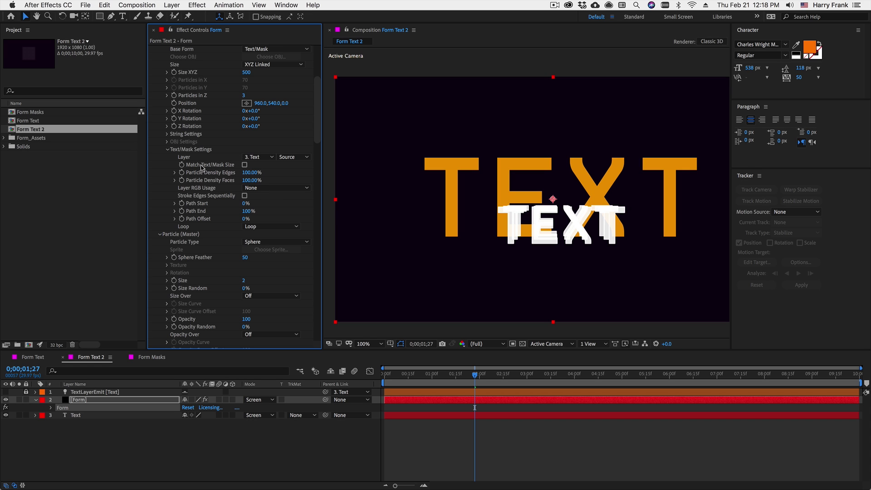
click(244, 166)
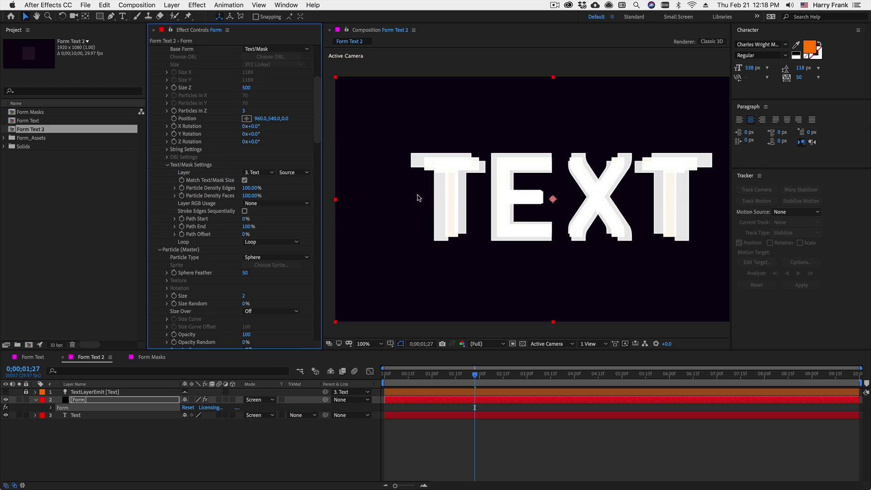
Step: Keep Base Form on Text/Mask and change Particles in Z from 3 to 1
click(266, 49)
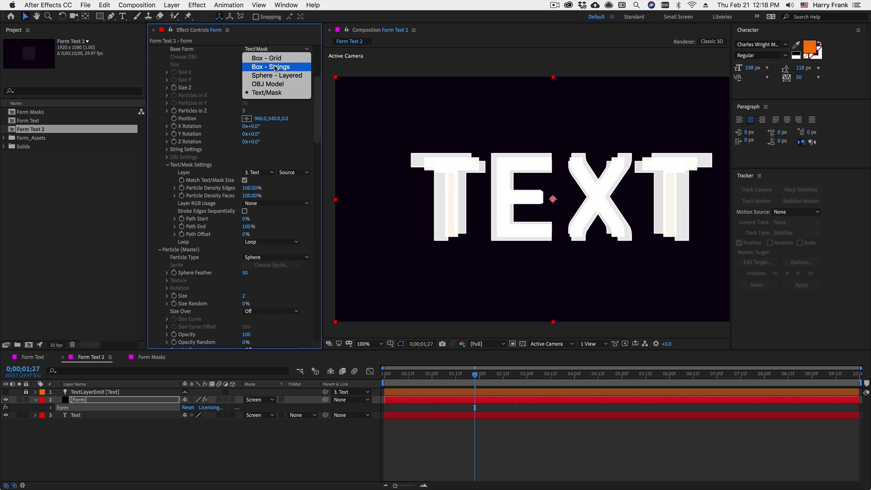
click(218, 127)
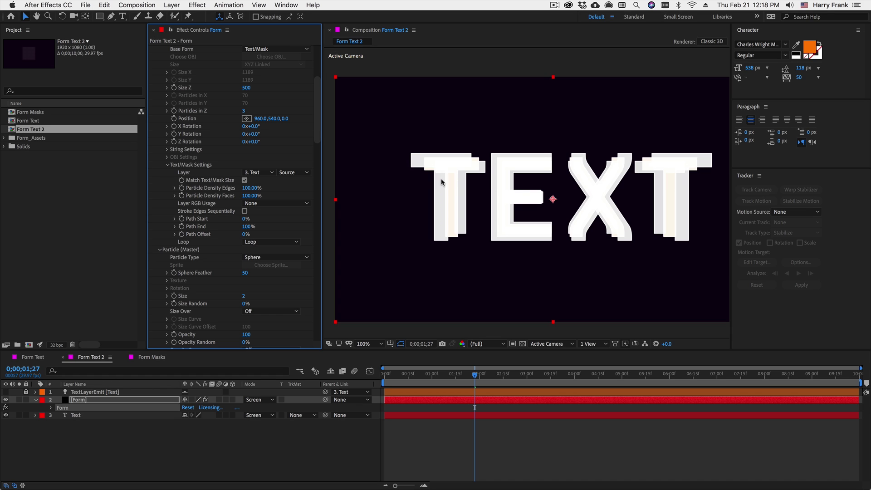
click(245, 112)
Step: Confirm 1 particle in Z, zoom to 200% on the letters, and set Particle Density Faces to 10
key(Return)
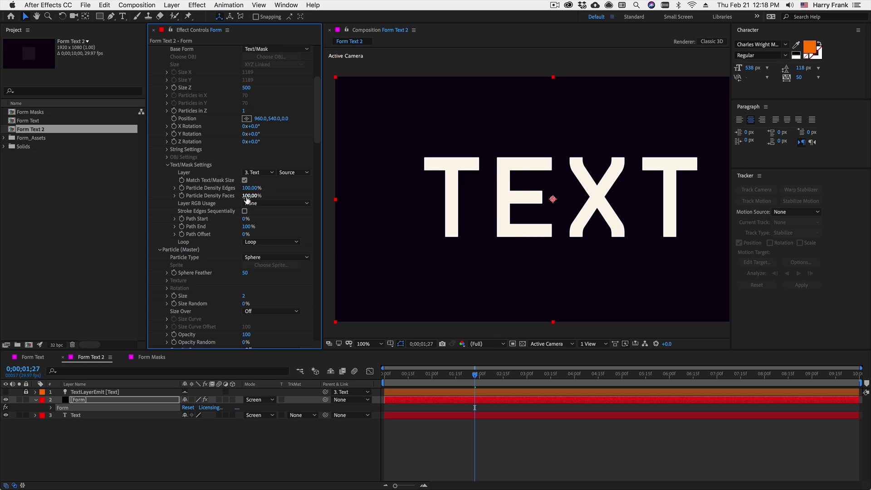
key(period)
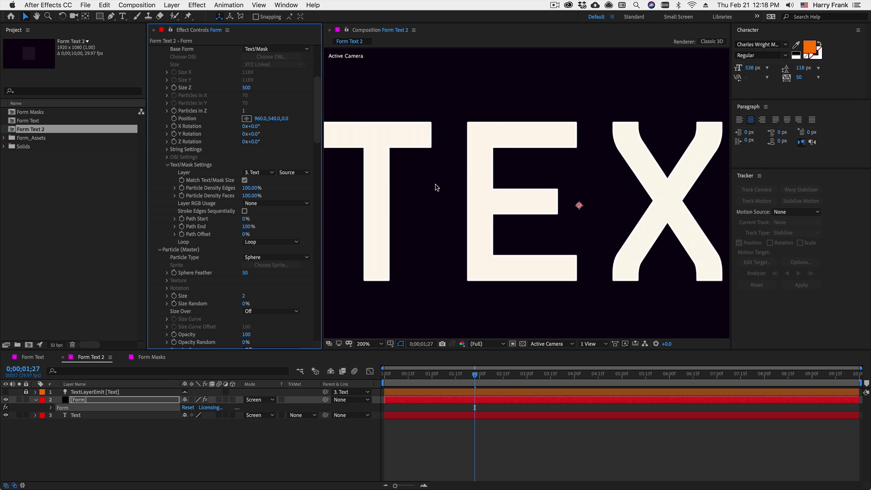
drag(436, 186, 503, 181)
click(250, 196)
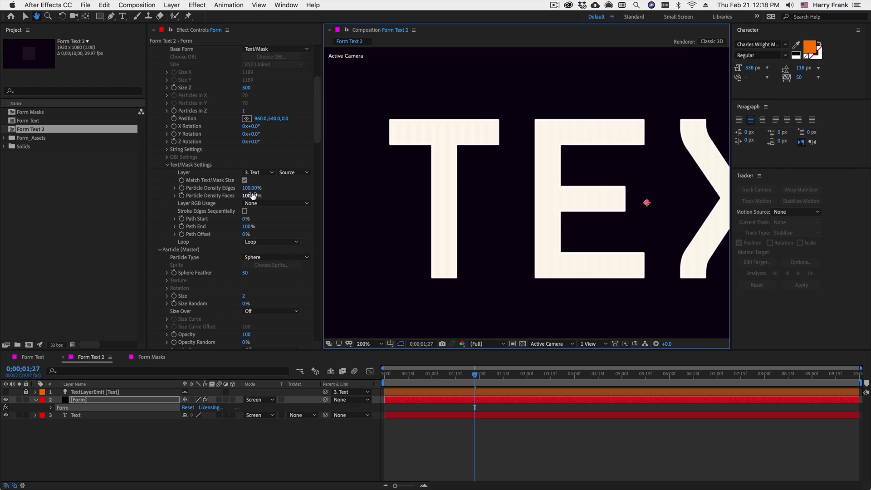
text(10)
key(Return)
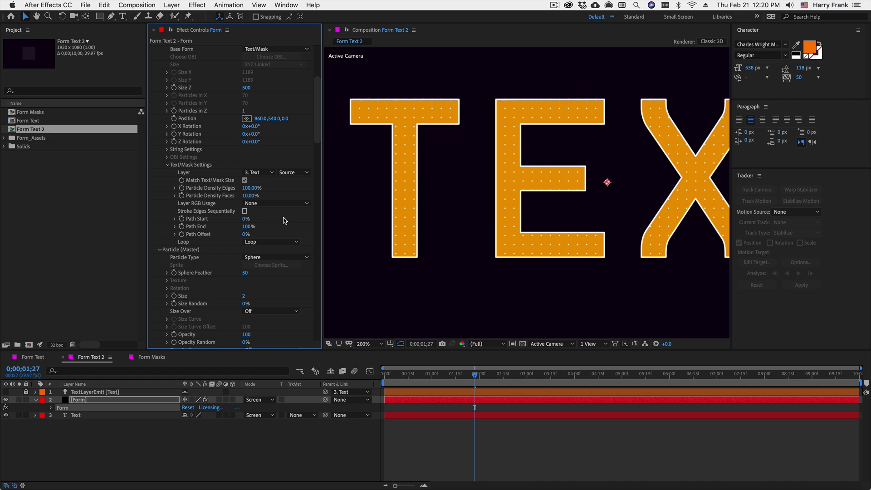
Step: Try colouring the particles from the text layer's RGB, then return Layer RGB Usage to None
click(276, 204)
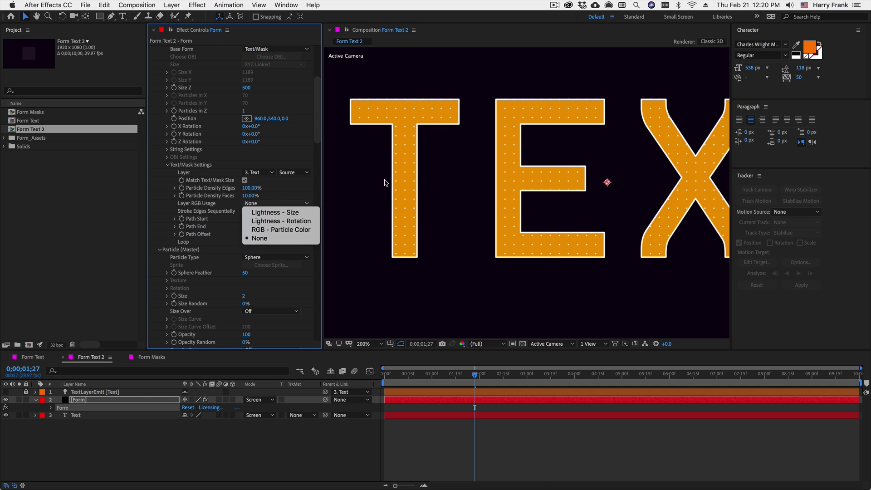
click(310, 230)
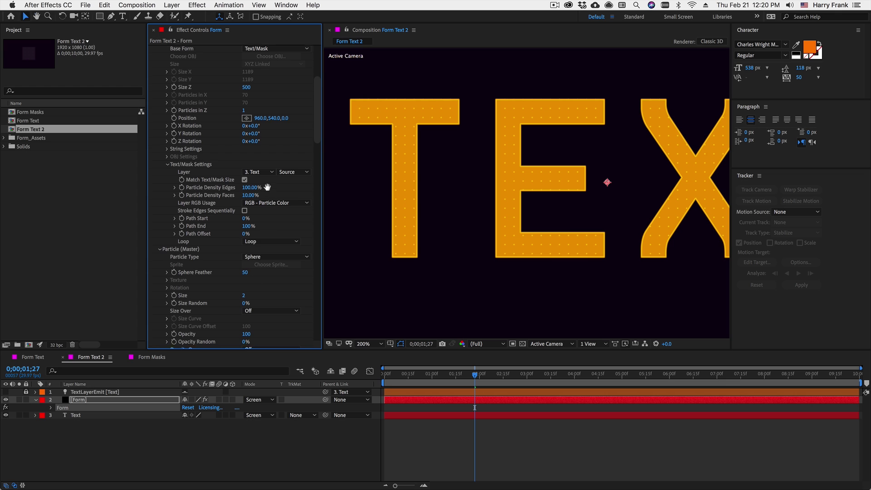
scroll(272, 174, down, 2)
scroll(271, 174, down, 8)
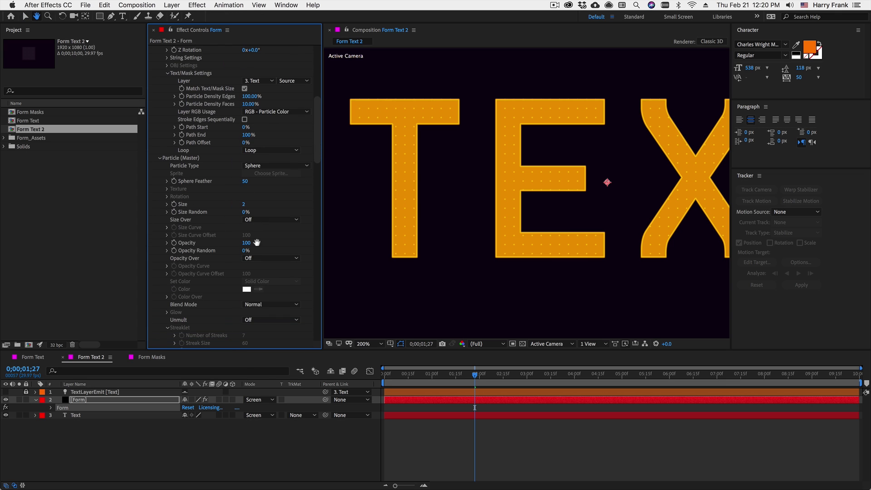
scroll(256, 242, up, 7)
click(261, 178)
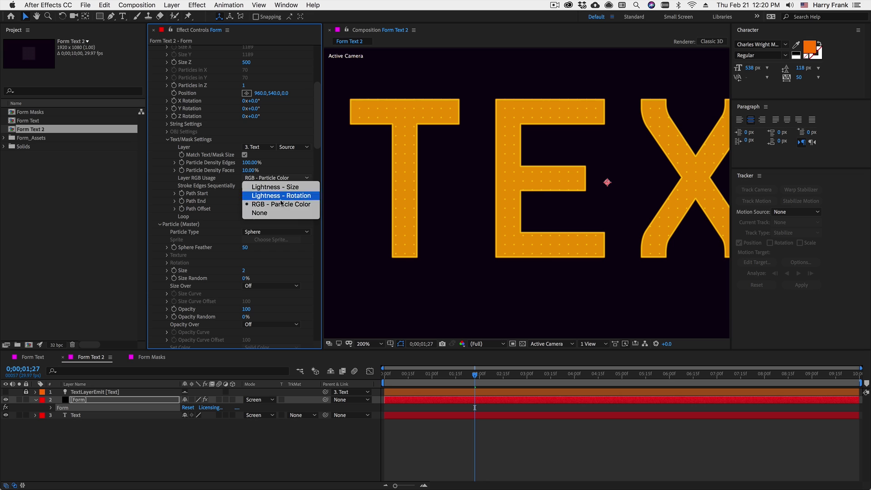
click(279, 216)
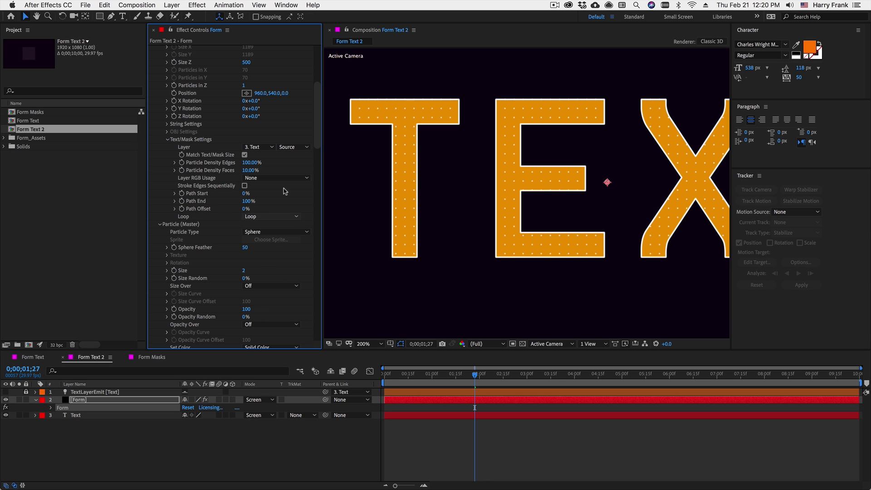
scroll(289, 147, down, 6)
click(274, 125)
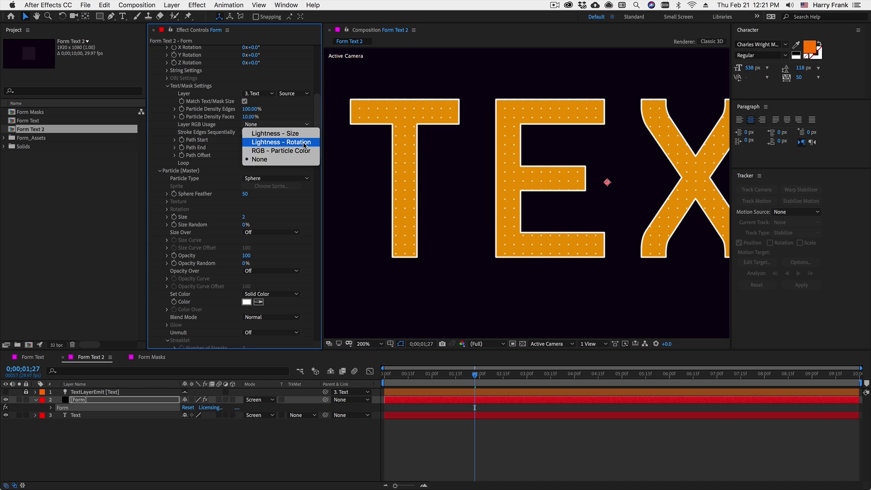
click(260, 160)
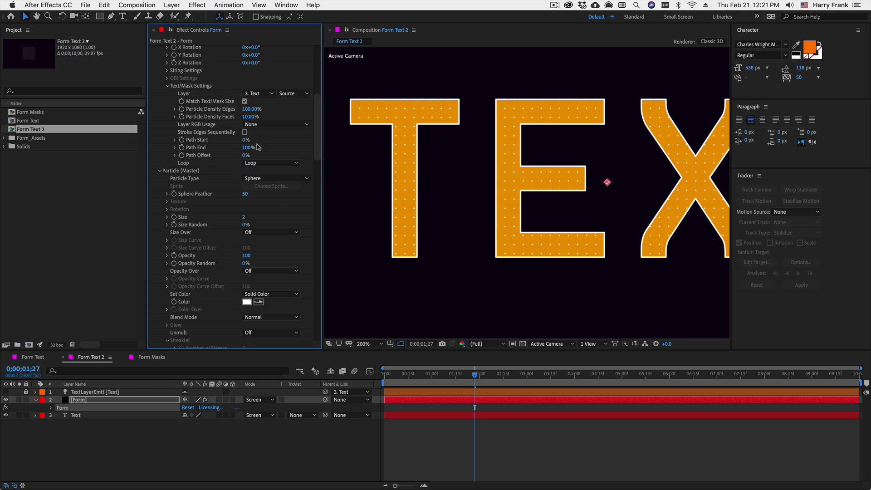
Step: Set Path End to 47% and Path Offset to 41%, with the stroke Loop set to Once
drag(246, 148, 223, 151)
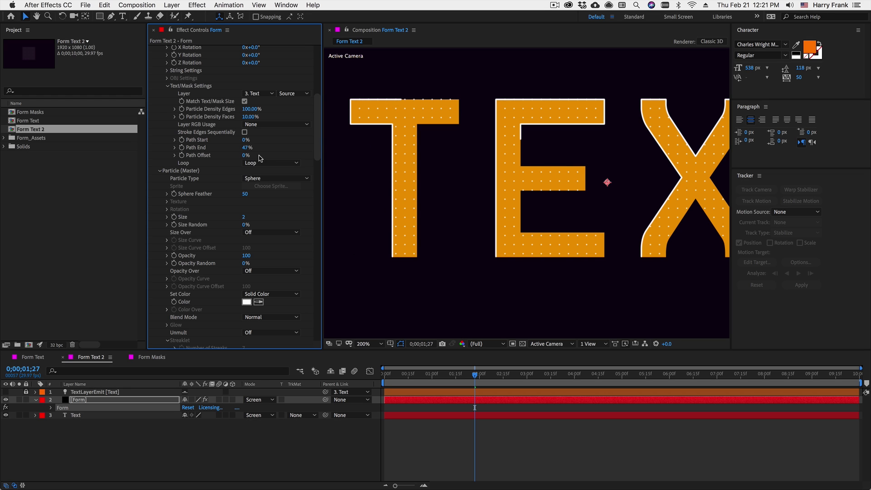
drag(245, 156, 254, 157)
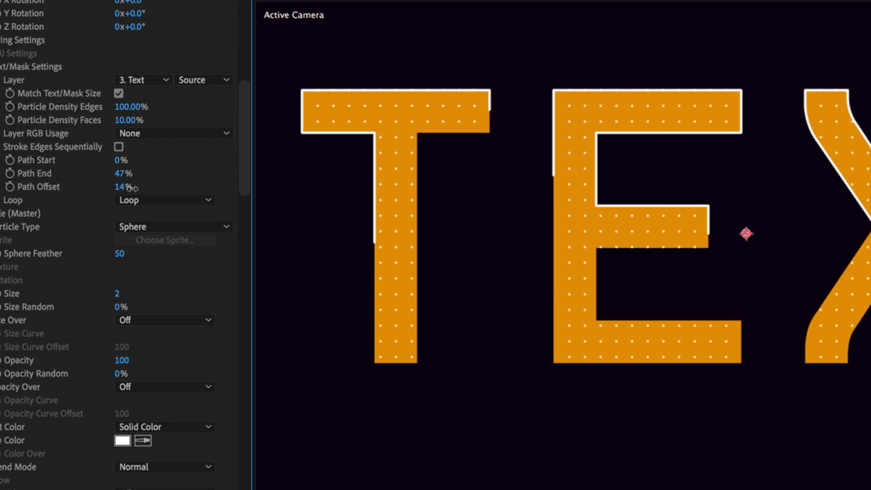
drag(135, 189, 133, 190)
click(135, 200)
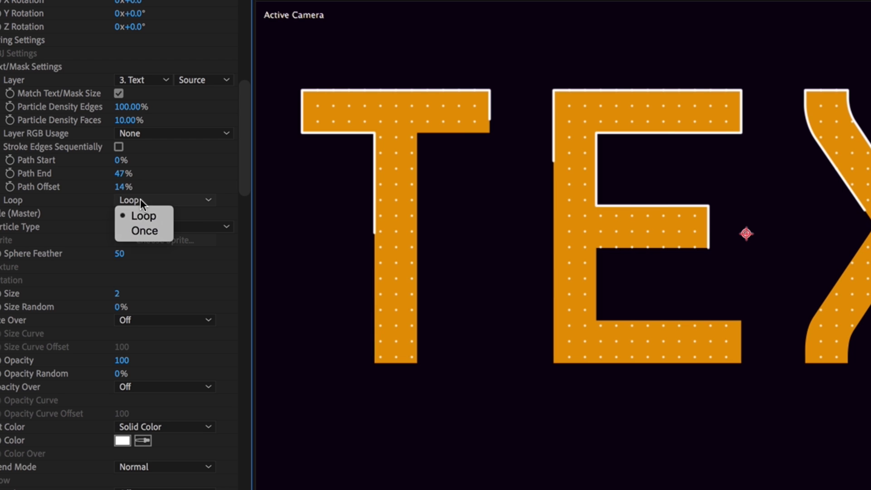
click(145, 230)
mouse_move(141, 186)
mouse_down()
mouse_move(223, 195)
mouse_move(207, 187)
mouse_up()
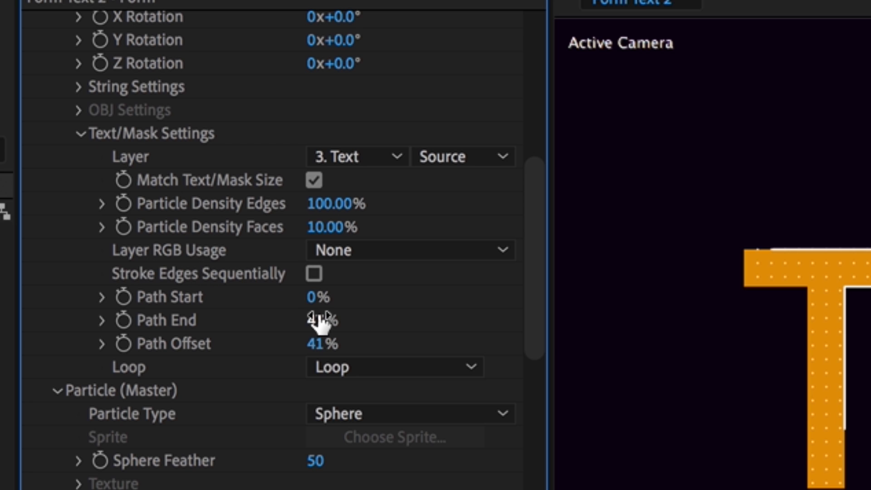
Step: Set Form's Path Offset to 0% and Path End to 50%, and turn on Stroke Edges Sequentially
drag(322, 322, 349, 321)
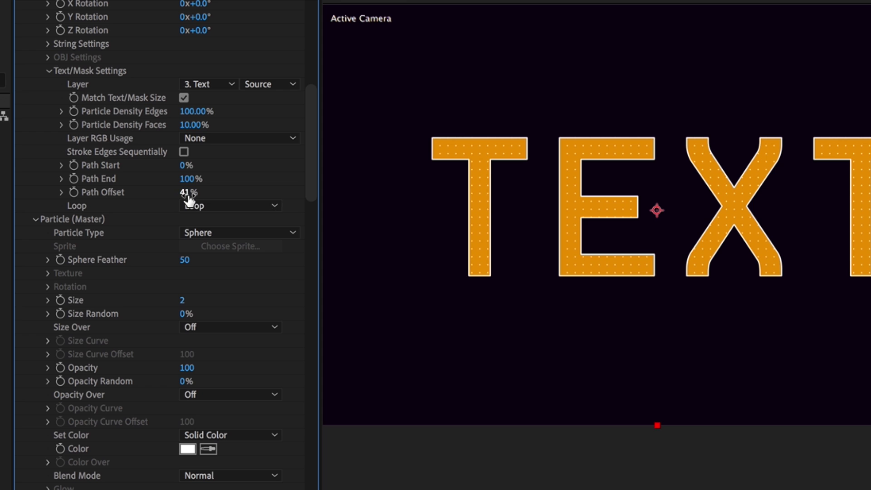
text(0)
key(shift+Tab)
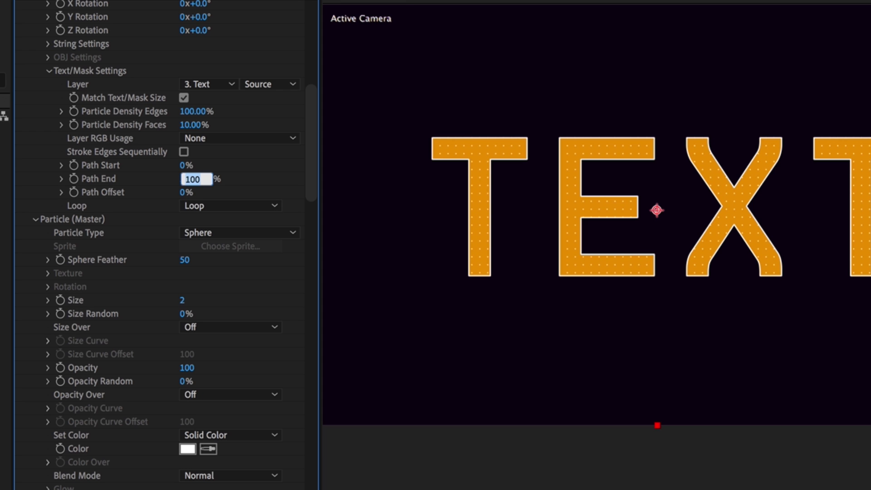
text(50)
key(Return)
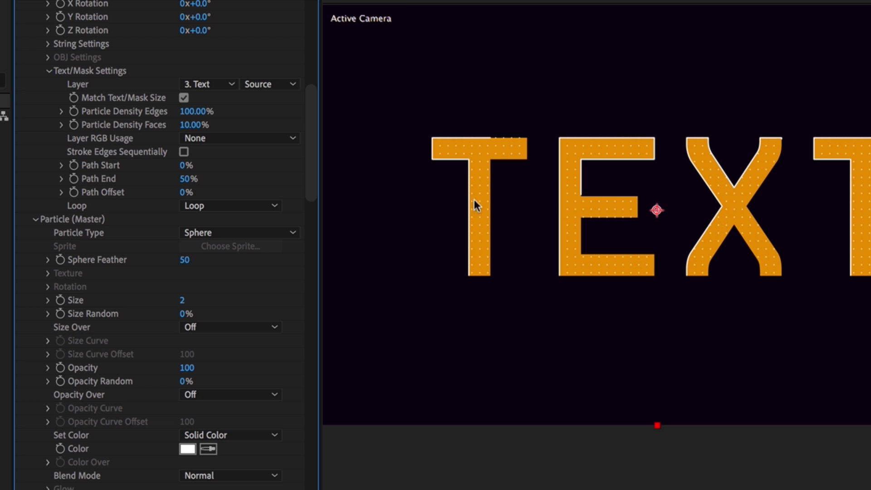
click(184, 152)
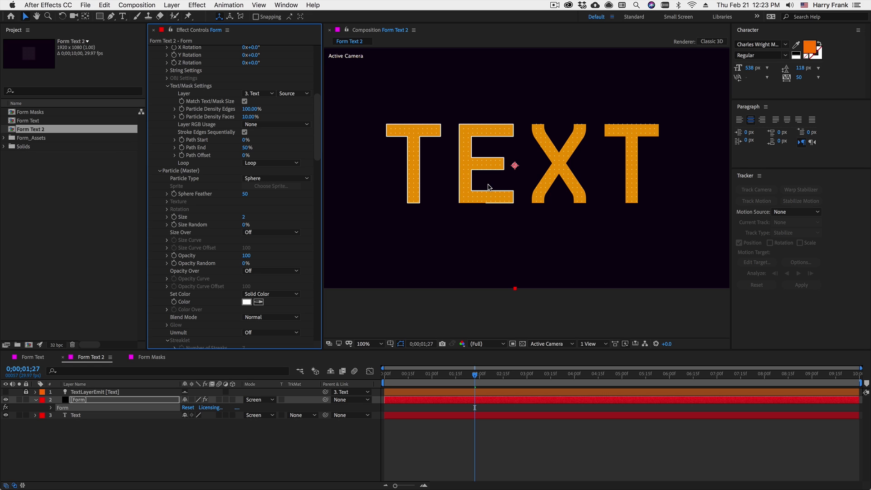
scroll(312, 290, up, 10)
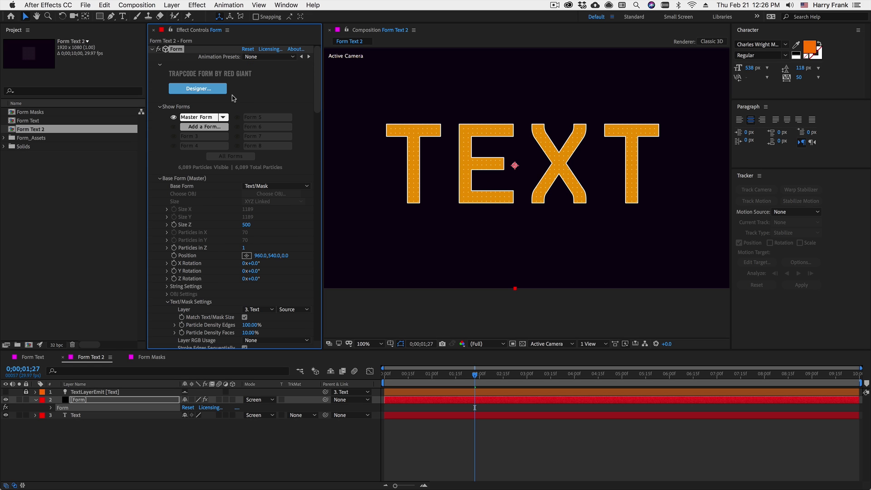
Step: Launch Trapcode Form Designer from the Form effect's Designer... button
click(198, 89)
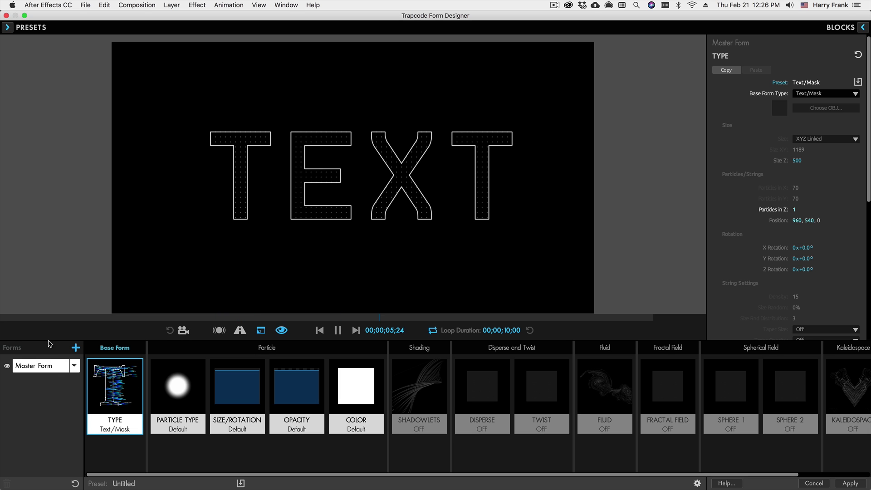
Step: Add two more forms and set Form 4's Base Form Type to Text/Mask
click(75, 348)
click(75, 348)
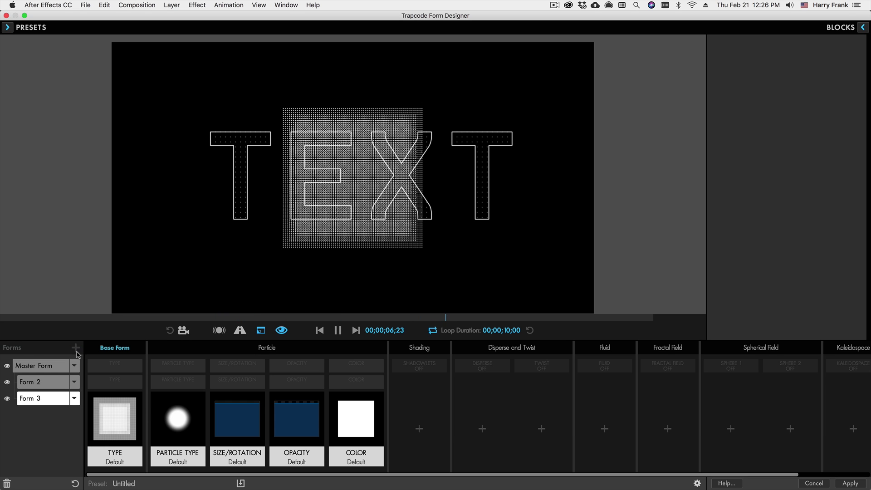
click(76, 347)
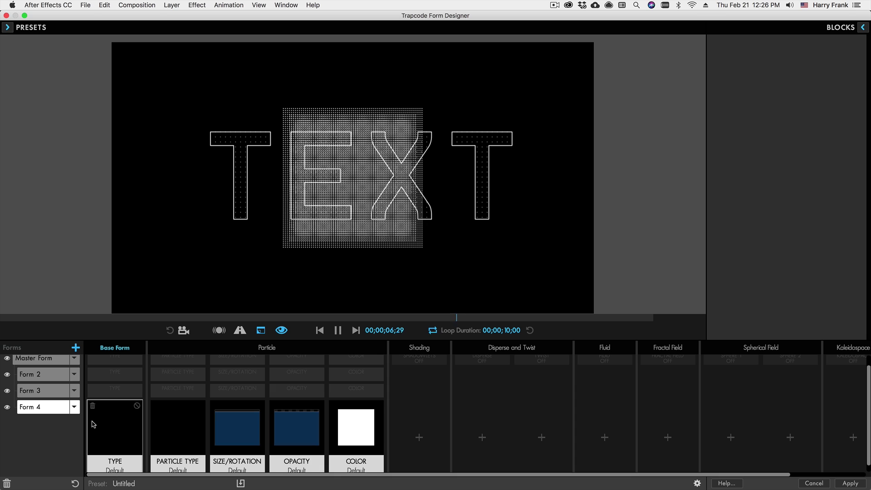
click(114, 429)
click(807, 94)
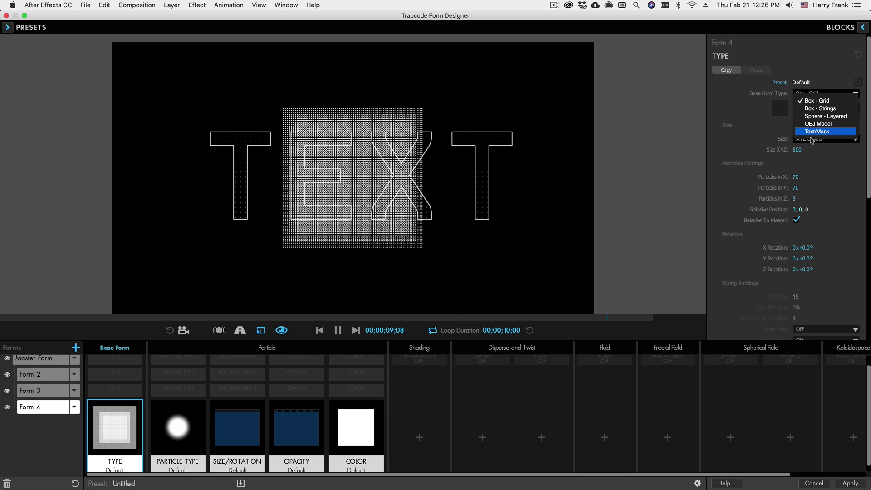
click(806, 130)
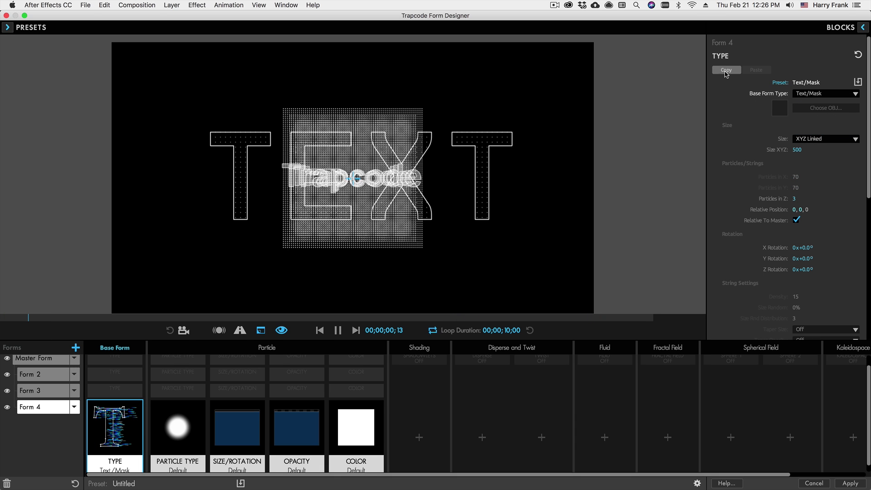
Step: Paste the Text/Mask base form into Form 3 and Form 2
click(115, 393)
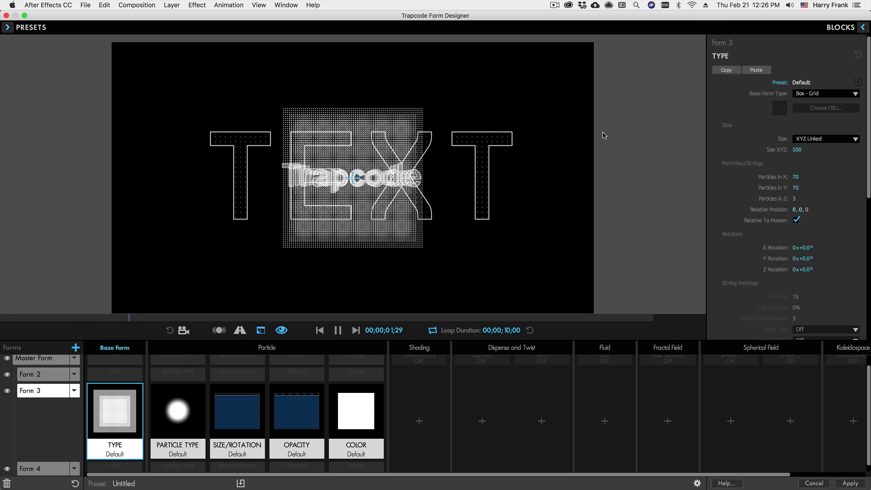
click(757, 71)
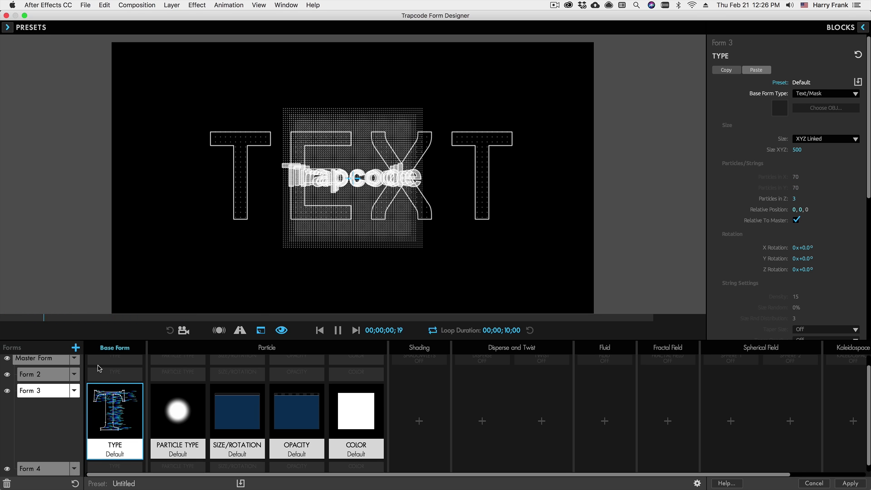
click(99, 370)
click(756, 71)
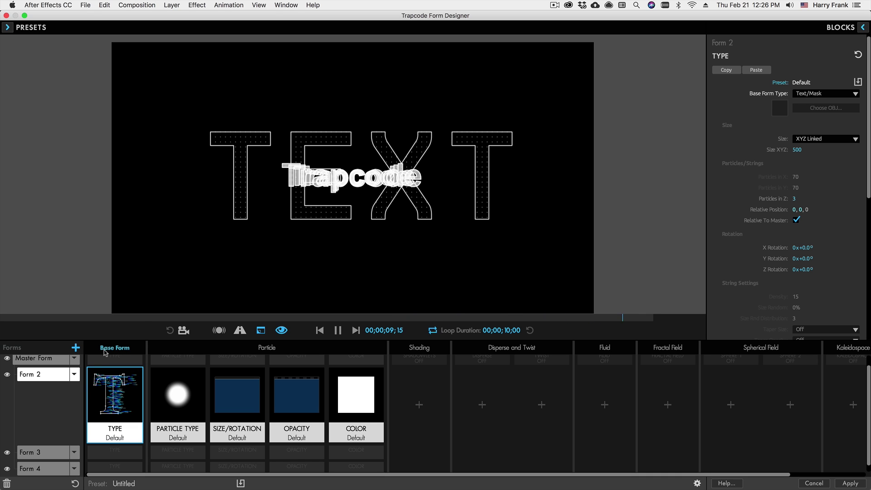
Step: Turn on Use Master Layer in Form 4's Text/Mask Settings
click(108, 452)
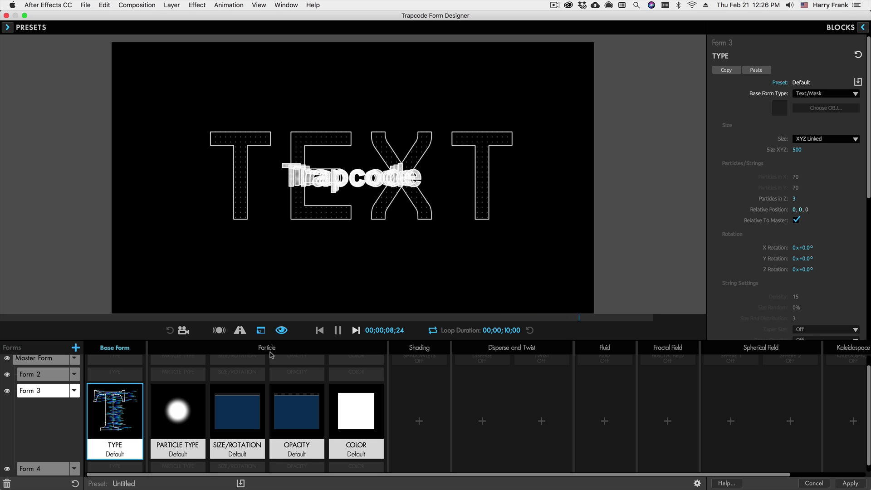
click(105, 468)
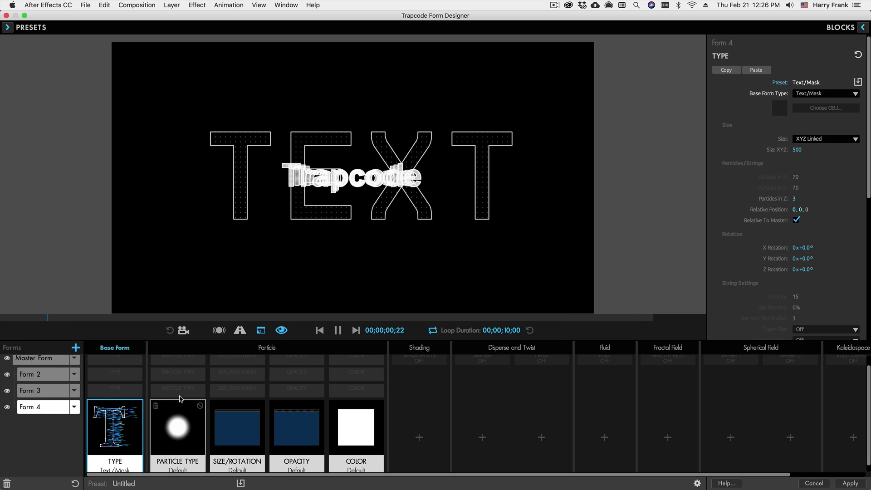
scroll(818, 219, down, 10)
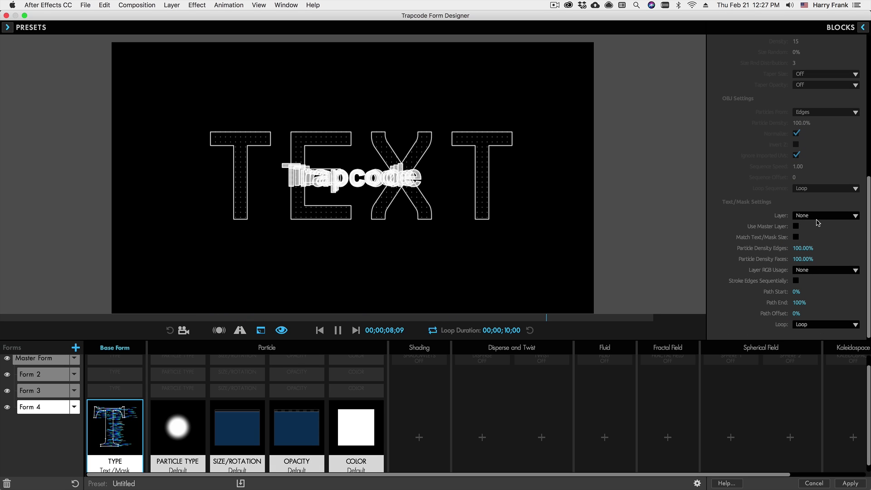
click(796, 227)
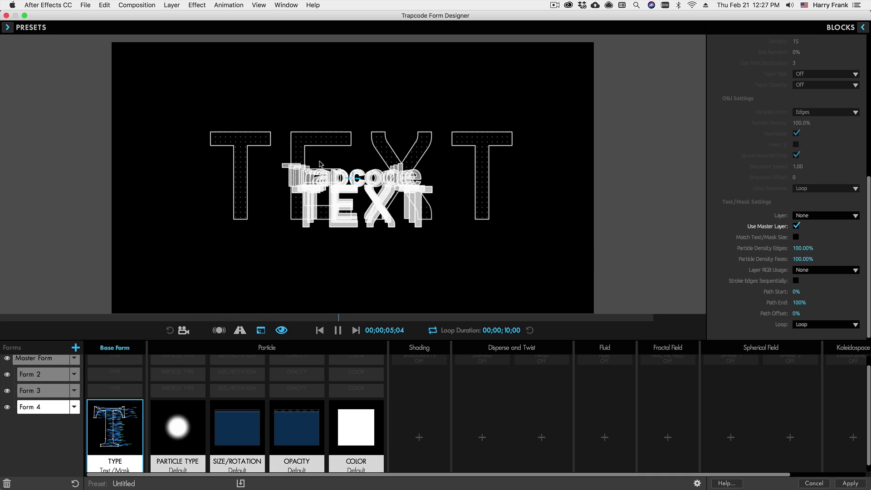
Step: Fit Form 4's particles to the letters and set Form 3 to use the master text layer
click(797, 238)
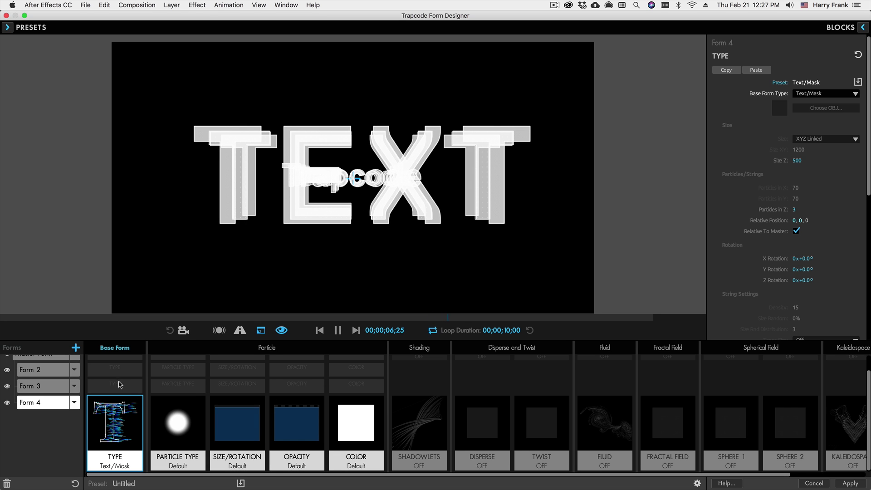
click(119, 384)
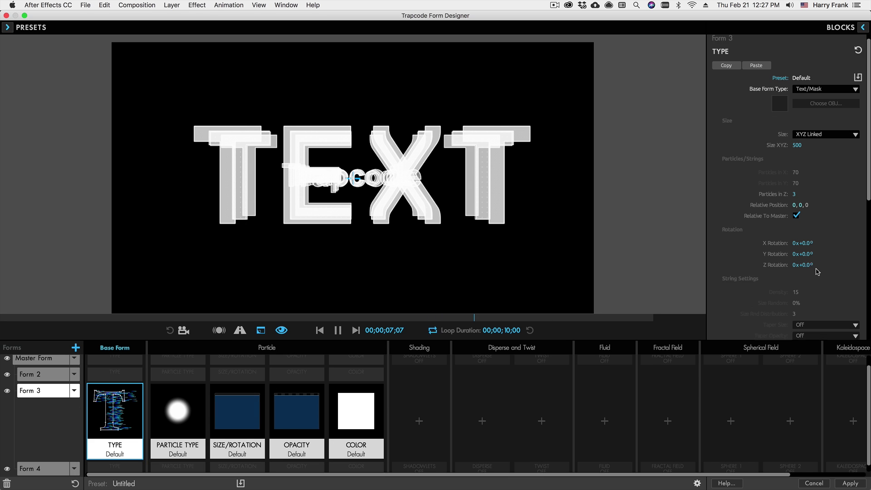
scroll(817, 272, down, 10)
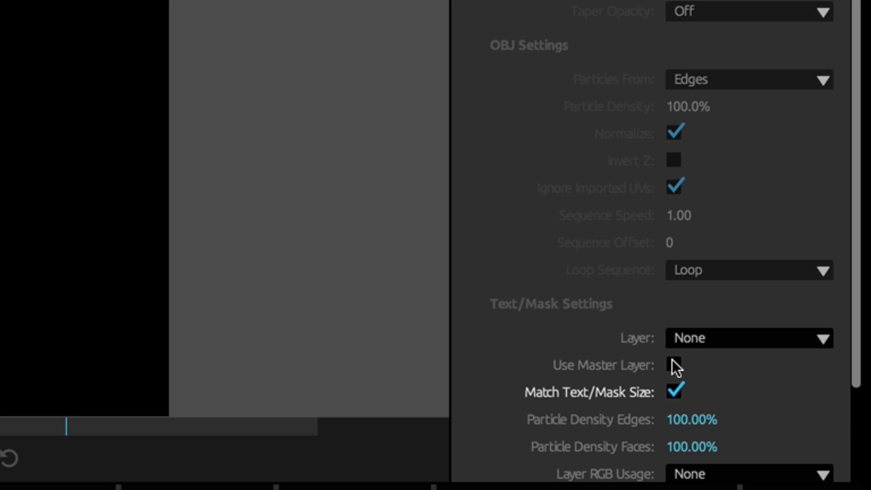
scroll(674, 366, down, 3)
click(675, 285)
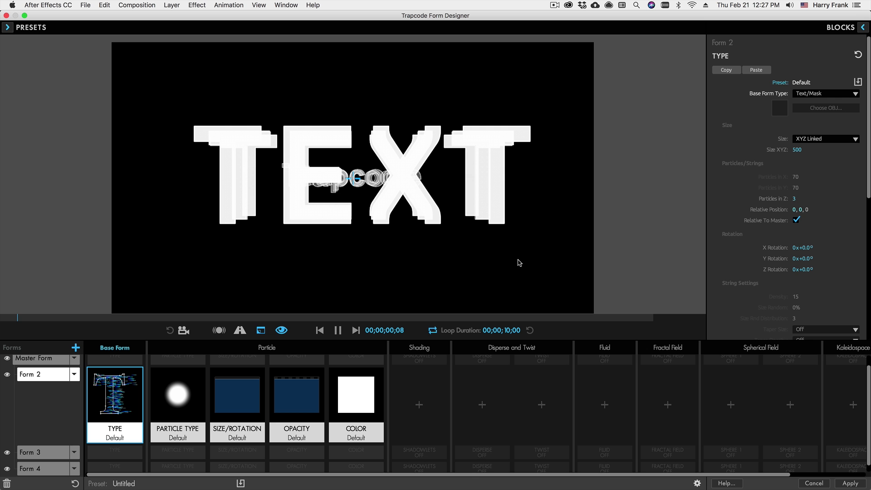
scroll(785, 204, down, 10)
click(797, 236)
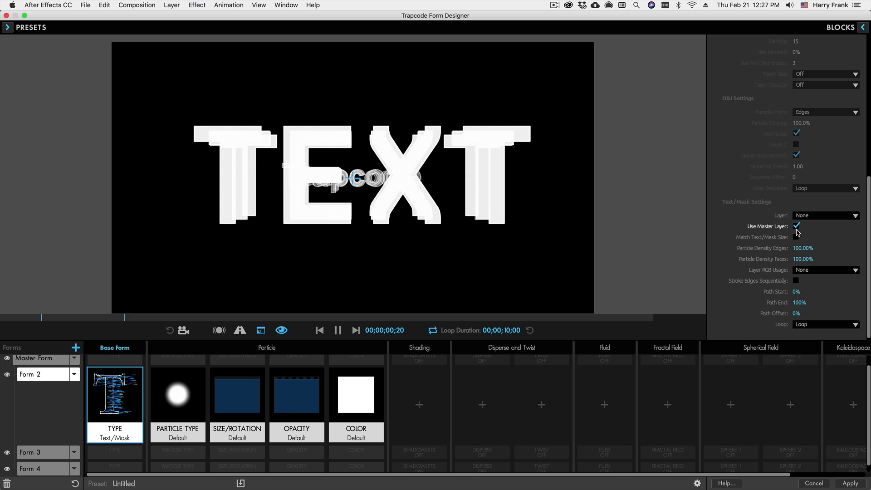
Step: Raise Form 3's particle colour saturation to 75% so the particles turn red
click(43, 452)
click(355, 451)
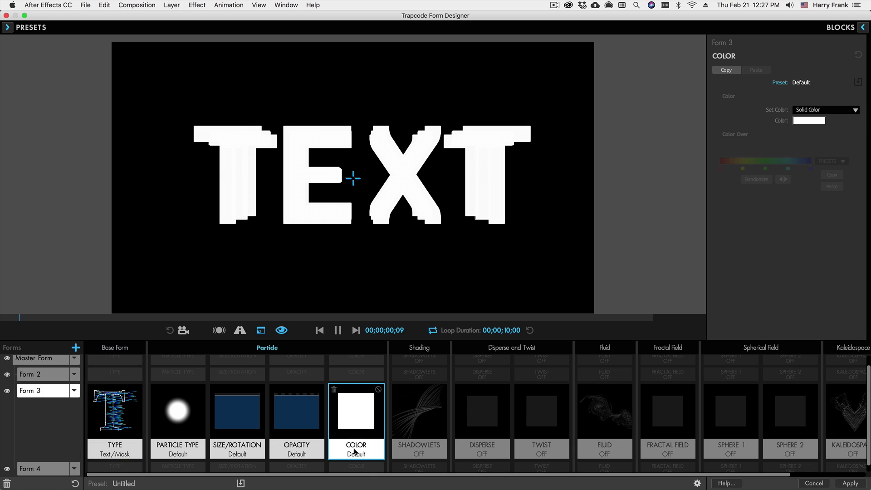
click(667, 411)
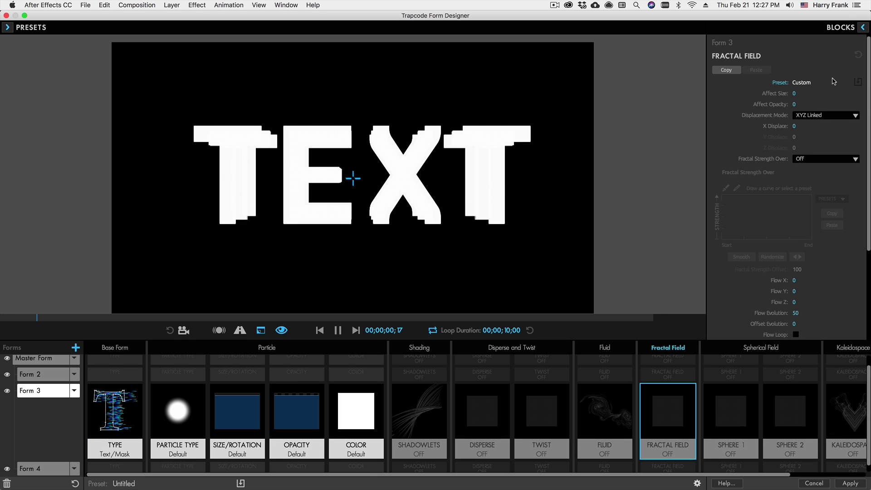
click(350, 410)
click(816, 120)
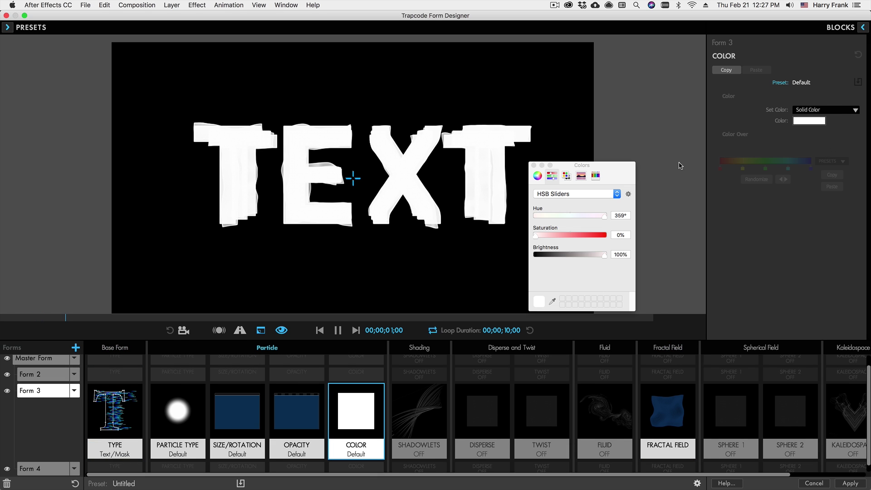
click(587, 234)
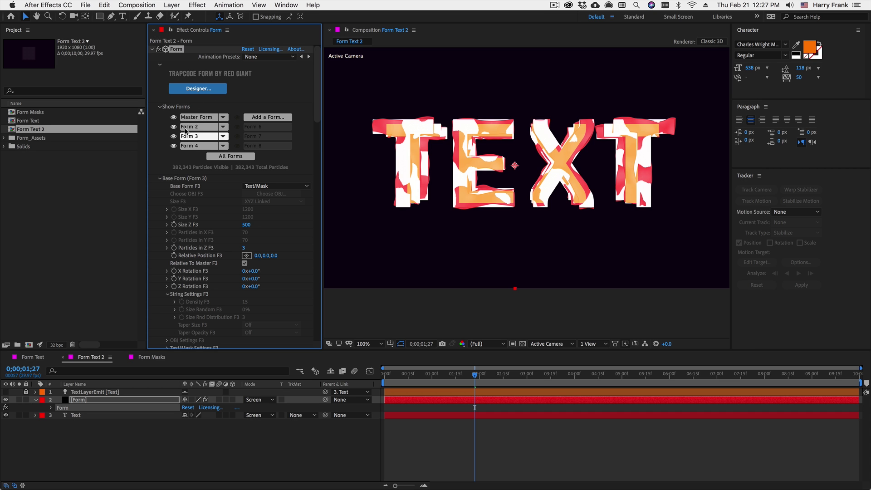
Step: Delete the TEXT wording from the Text layer in the Form Text 2 comp
click(83, 416)
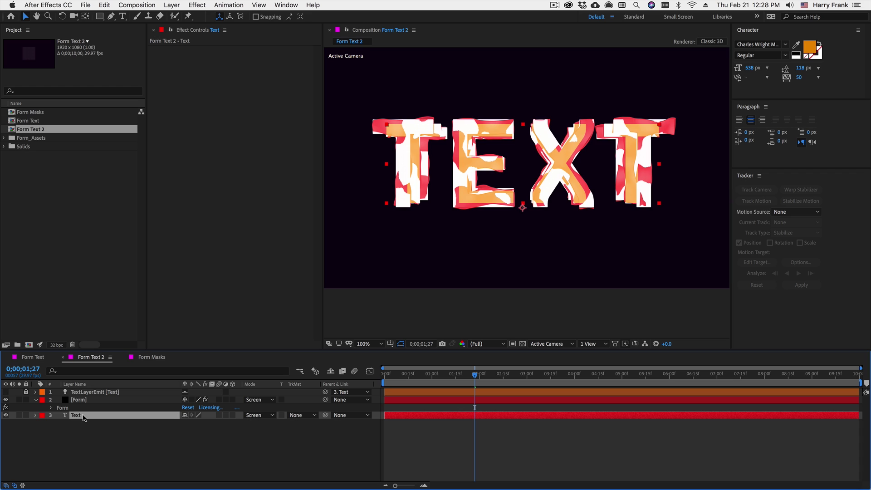
double_click(83, 415)
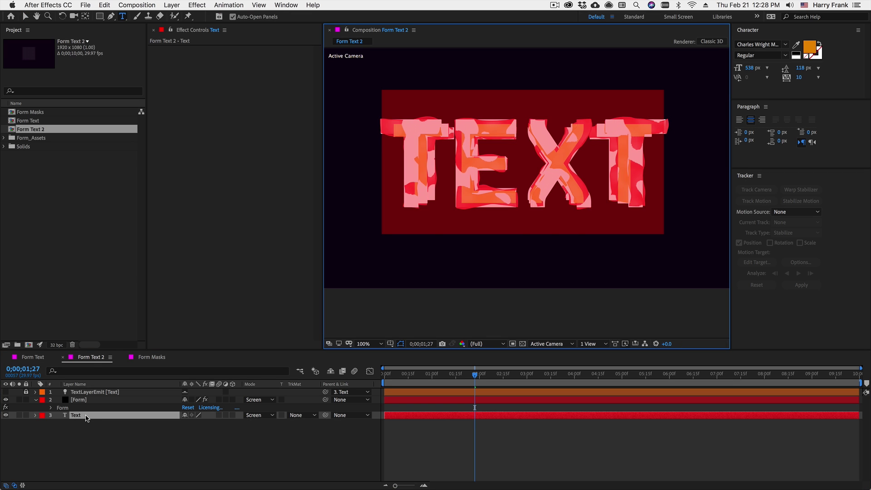
key(BackSpace)
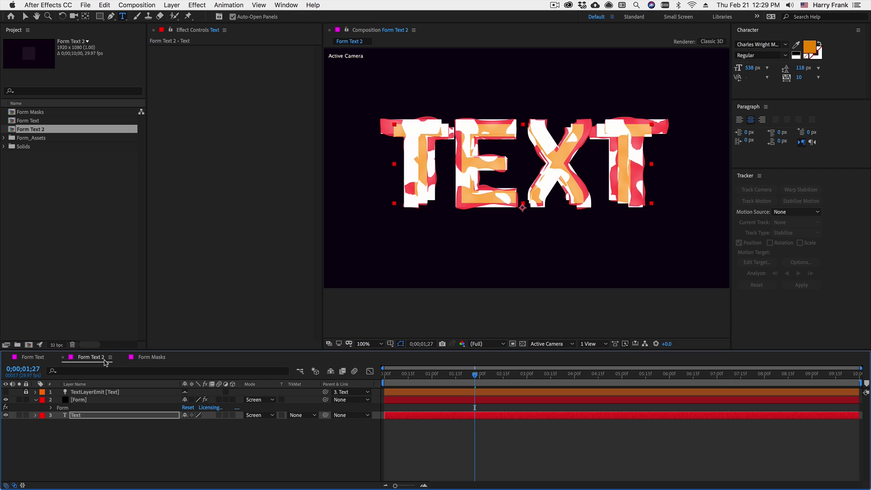
Step: Open the Form Masks comp, view the Form layer's settings, and select the Masks layer
click(151, 357)
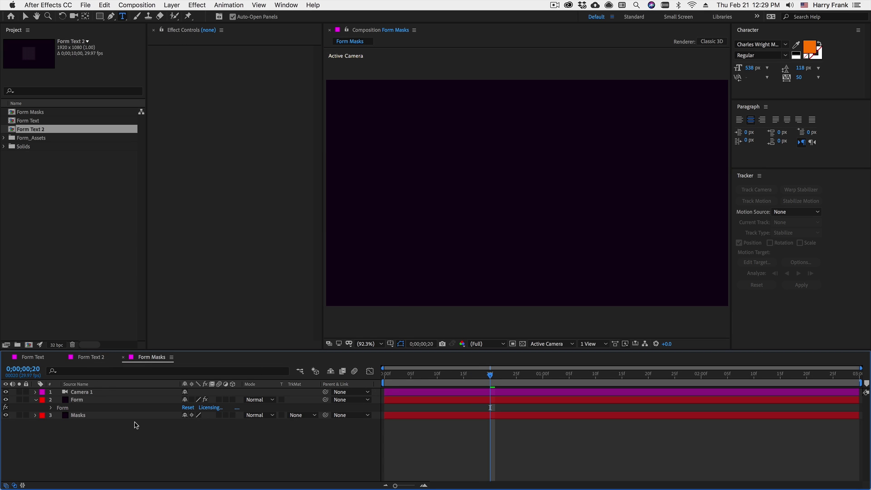
click(75, 409)
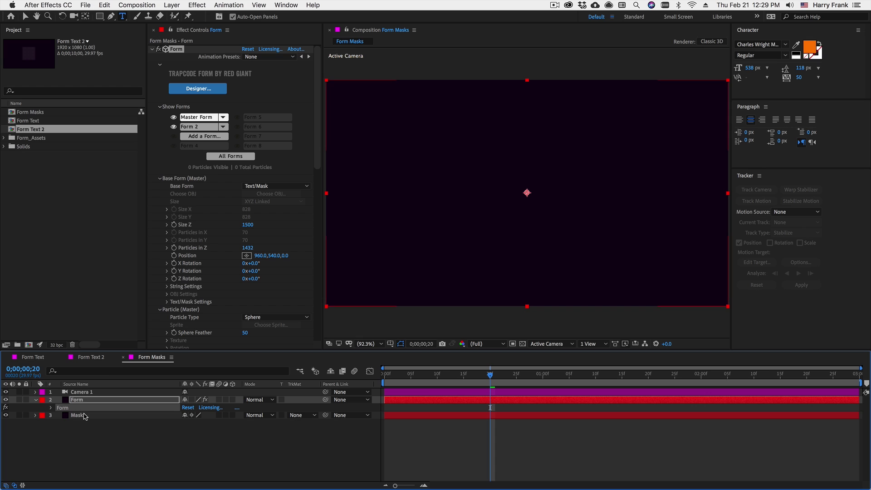
click(83, 416)
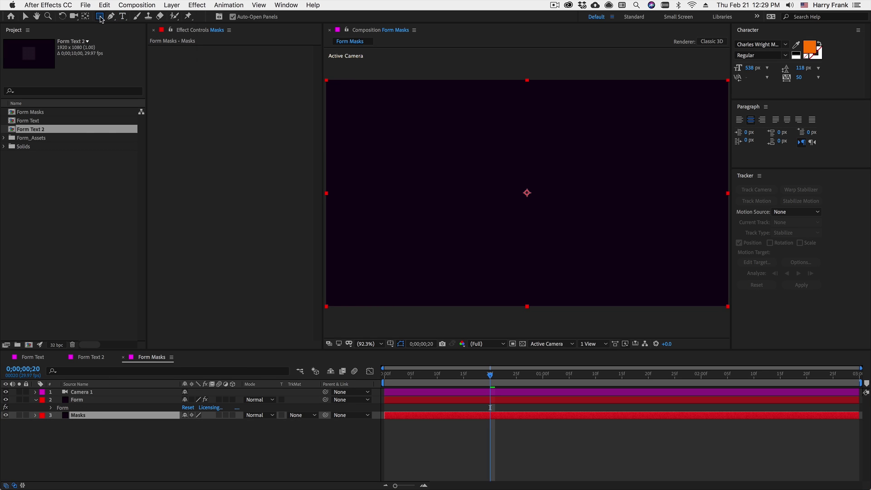
Step: Draw a star mask on the Masks layer and set Form's Base Form to Text/Mask using Masks
drag(99, 17, 138, 57)
drag(528, 201, 601, 125)
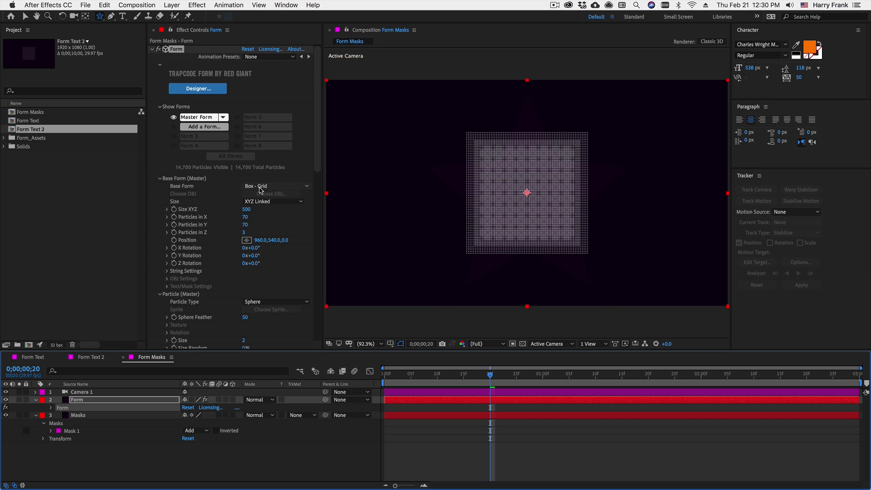
click(264, 187)
click(279, 230)
drag(319, 160, 320, 195)
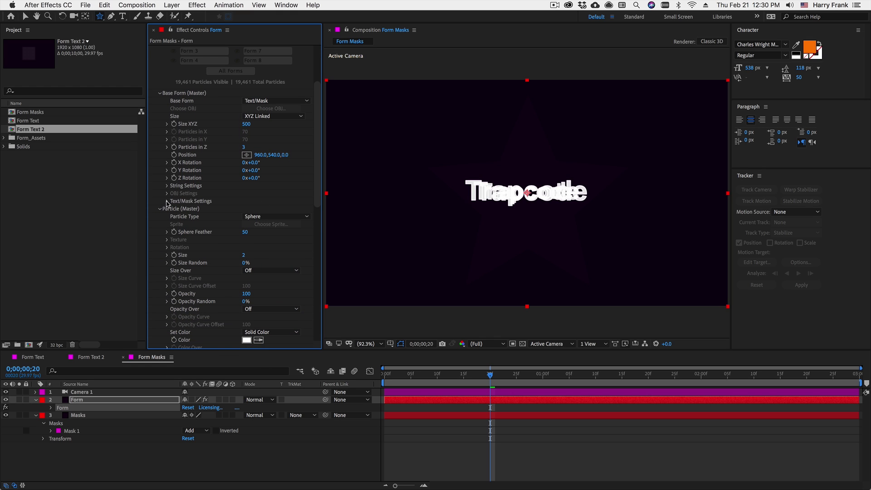
click(259, 209)
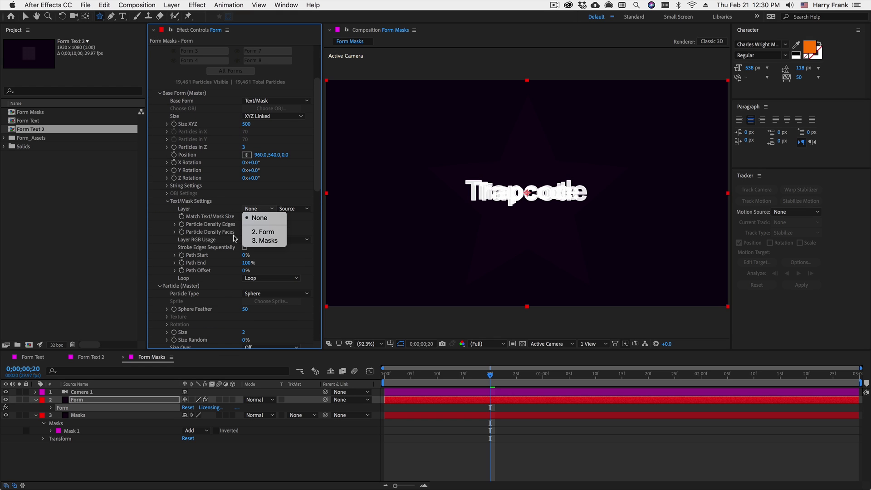
click(260, 241)
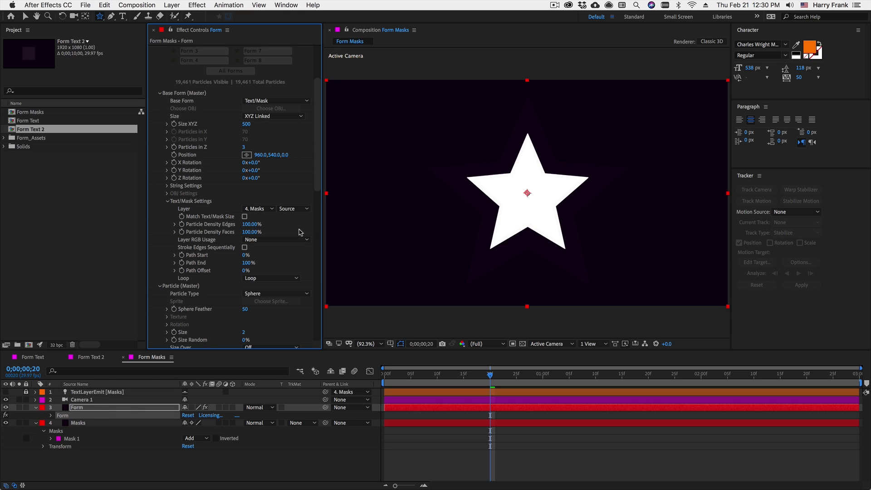
Step: Turn on Match Text/Mask Size and set face density to 10% and edge density to 20%
key(v)
click(245, 217)
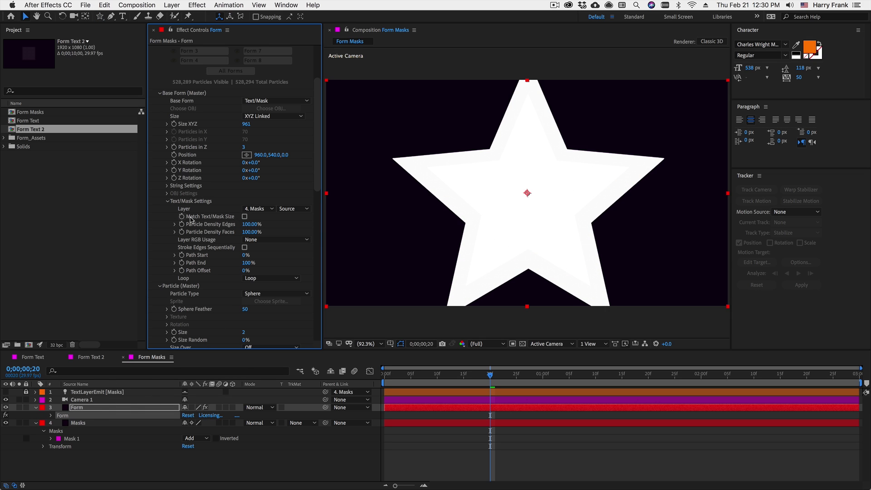
click(245, 217)
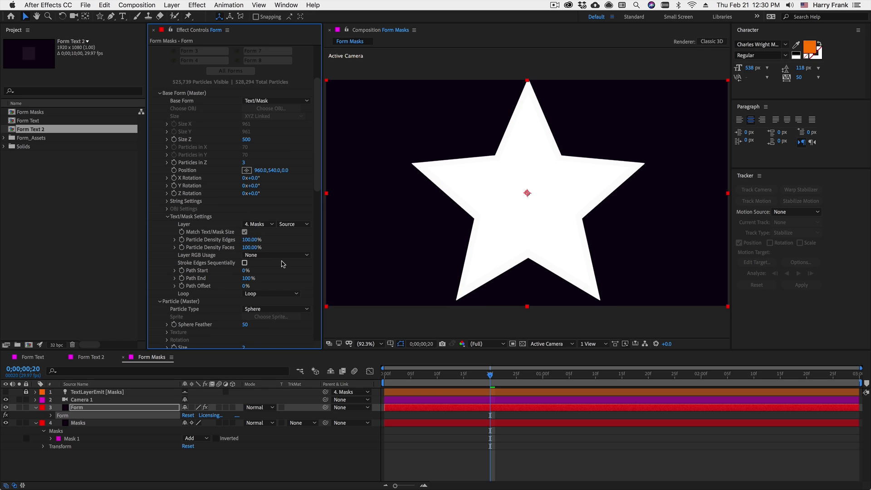
click(255, 248)
text(10)
key(Return)
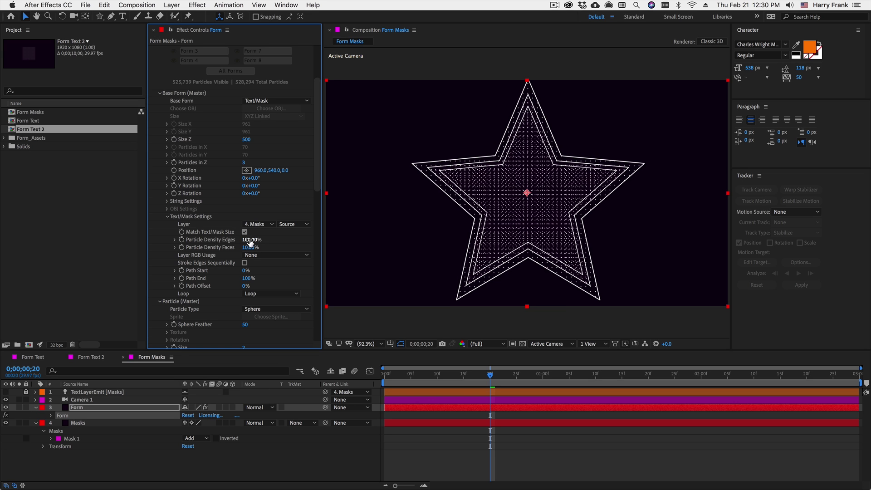
click(249, 239)
text(20)
key(Return)
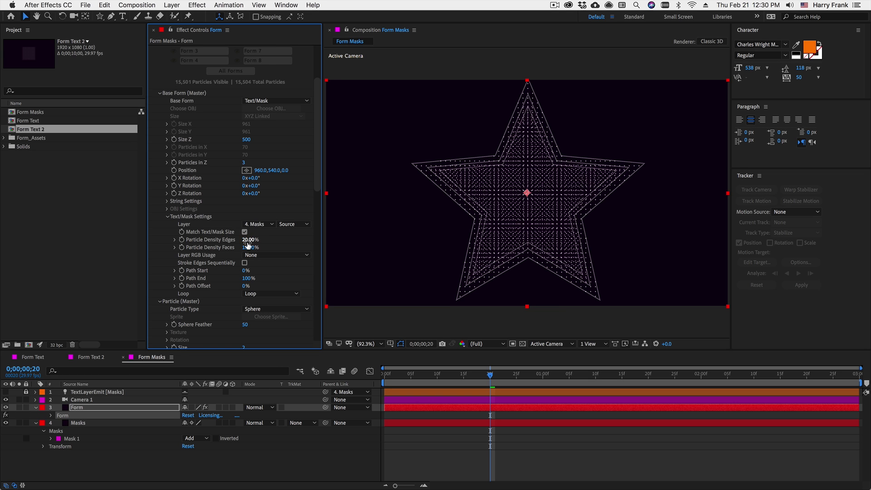
Step: Orbit the star in 3D and reduce density to 0% on faces and 5% on edges
key(c)
drag(536, 204, 498, 240)
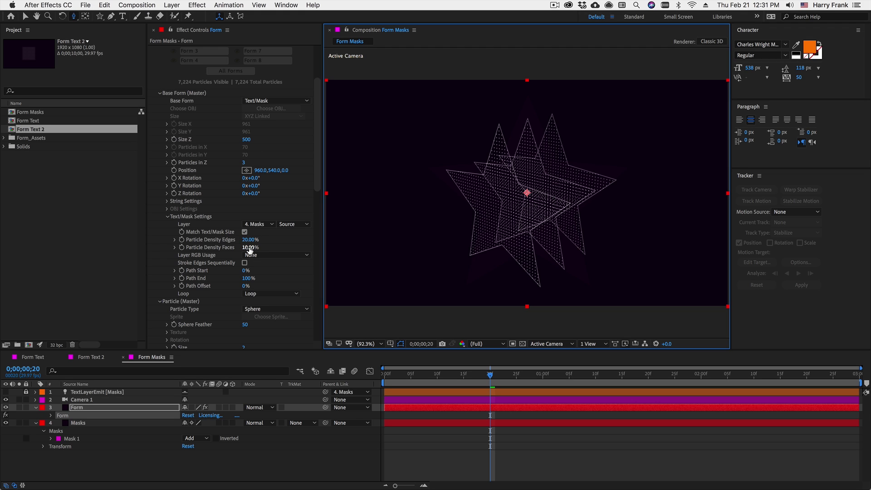
drag(248, 248, 163, 242)
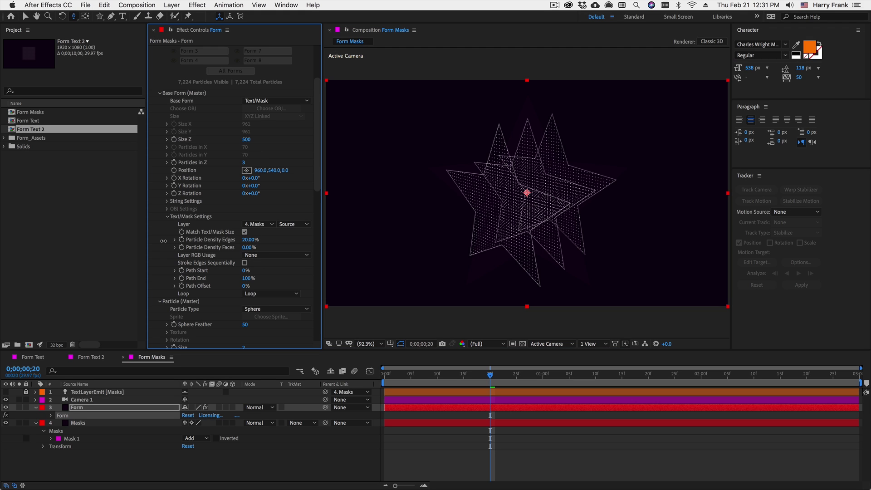
click(249, 239)
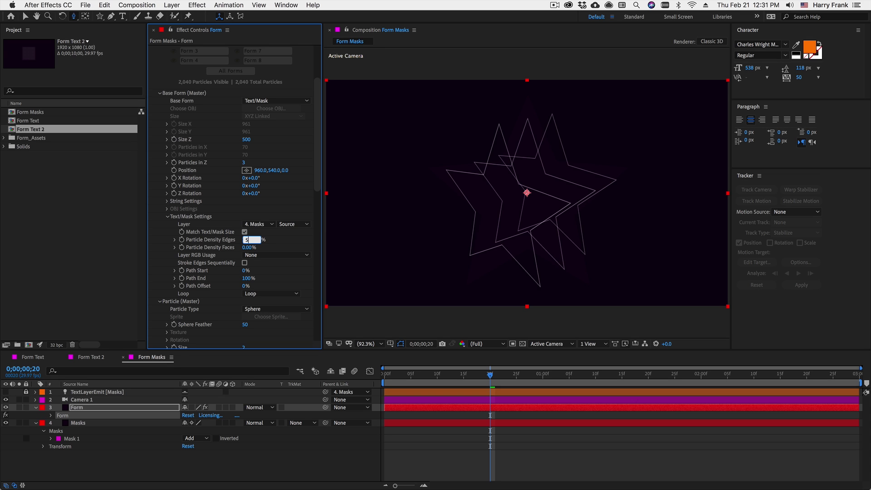
key(Return)
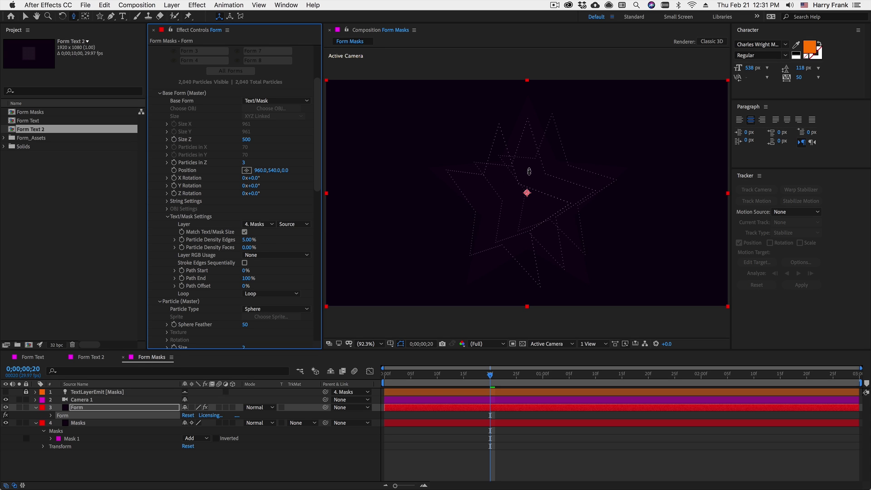
Step: Set Form's Particles in Z to 600 and Size Z to 1000 to extrude the star outlines
key(period)
key(period)
key(period)
key(comma)
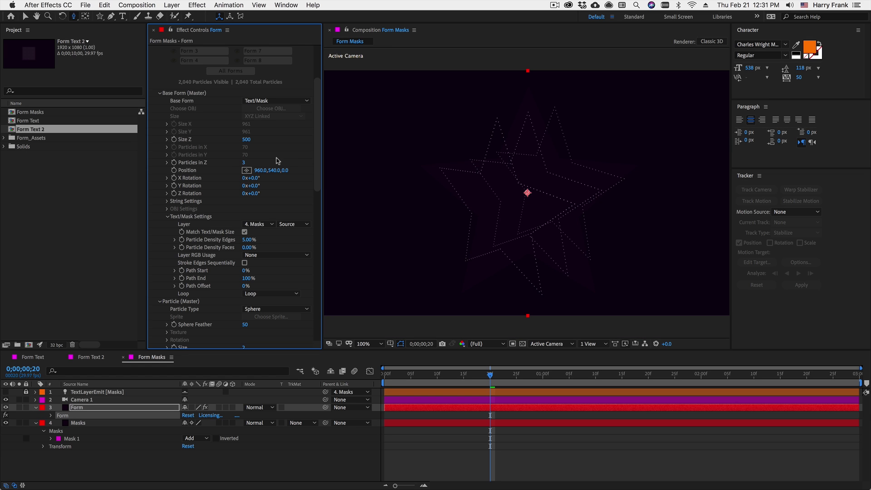
click(245, 163)
key(Return)
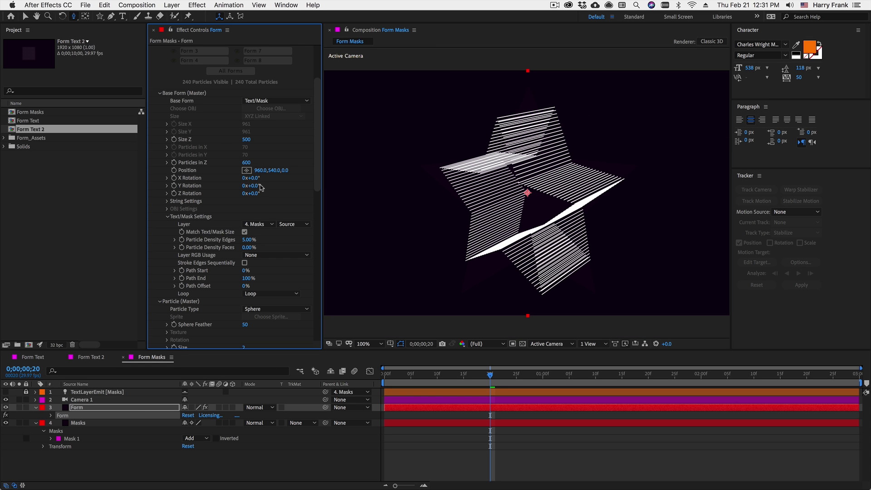
click(245, 139)
text(1000)
key(Return)
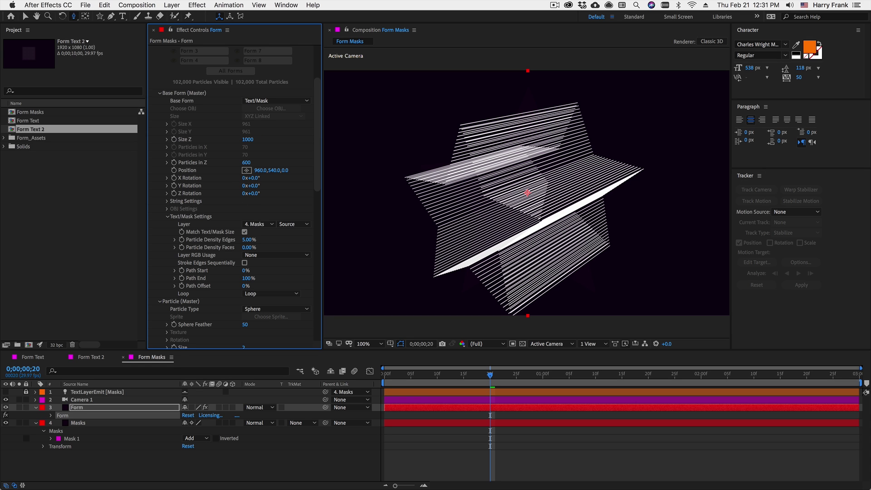
scroll(272, 196, down, 10)
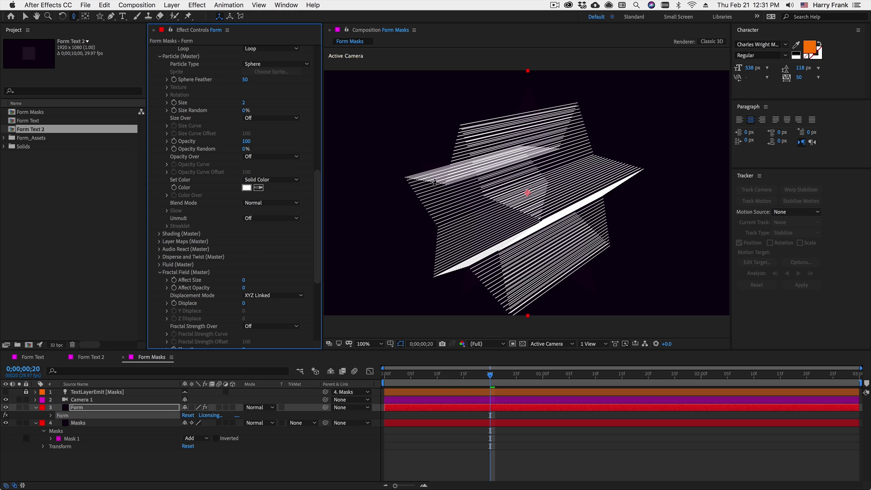
key(v)
scroll(233, 187, up, 1)
Step: Set the Form fractal Displace amount to 125
scroll(228, 188, down, 4)
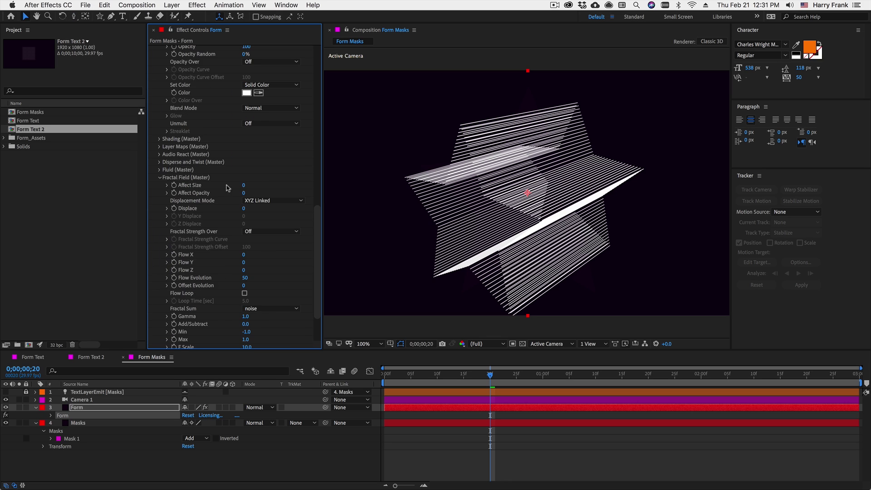
click(244, 209)
key(Return)
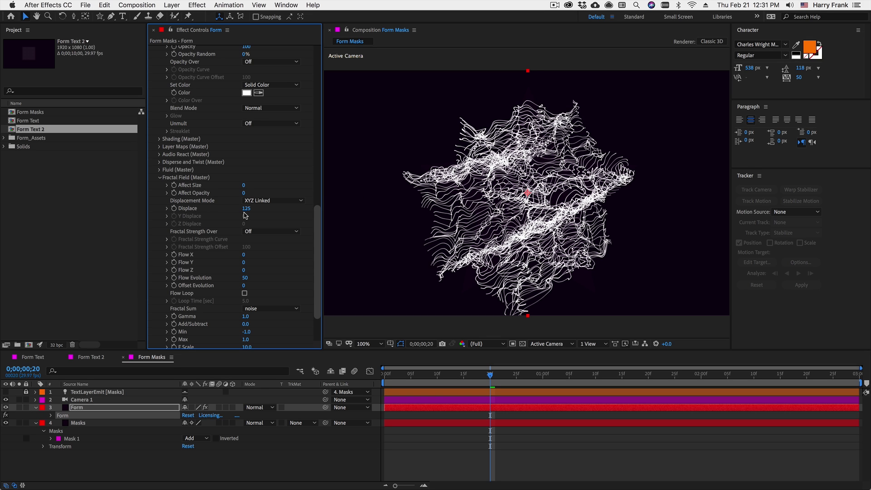
Step: Make Fractal Strength vary over Z with the descending curve preset, flipped to rise
click(263, 232)
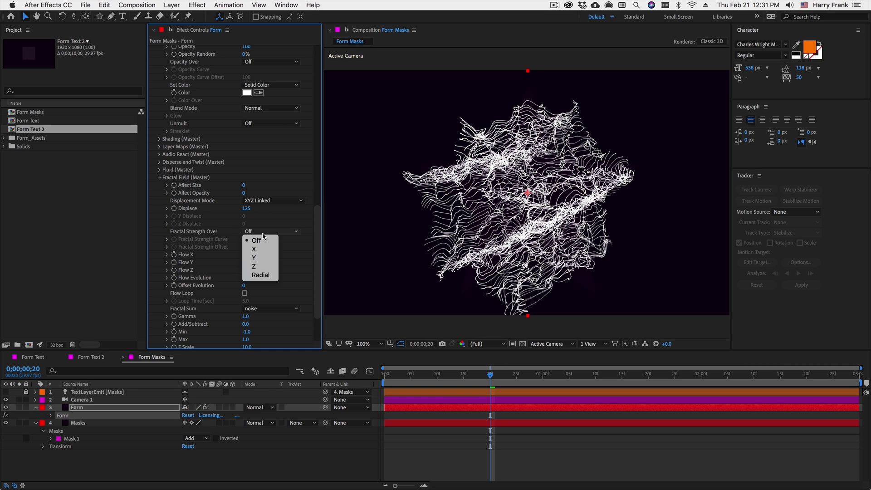
click(266, 267)
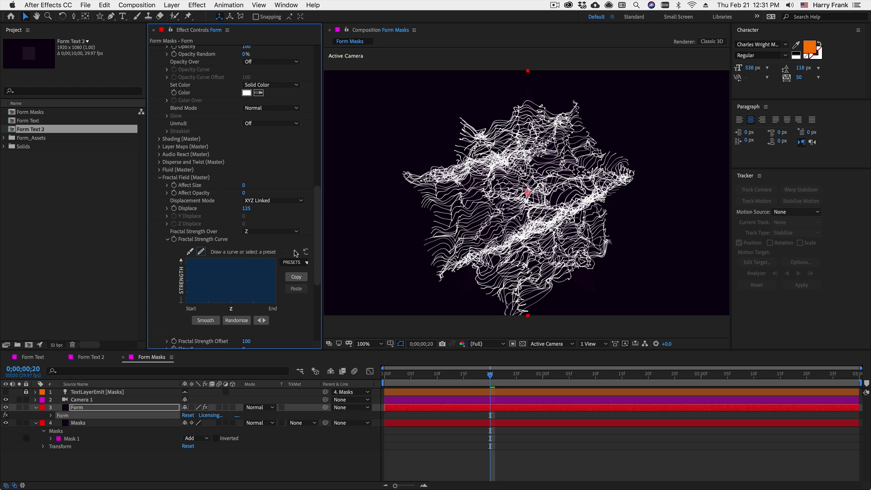
click(294, 263)
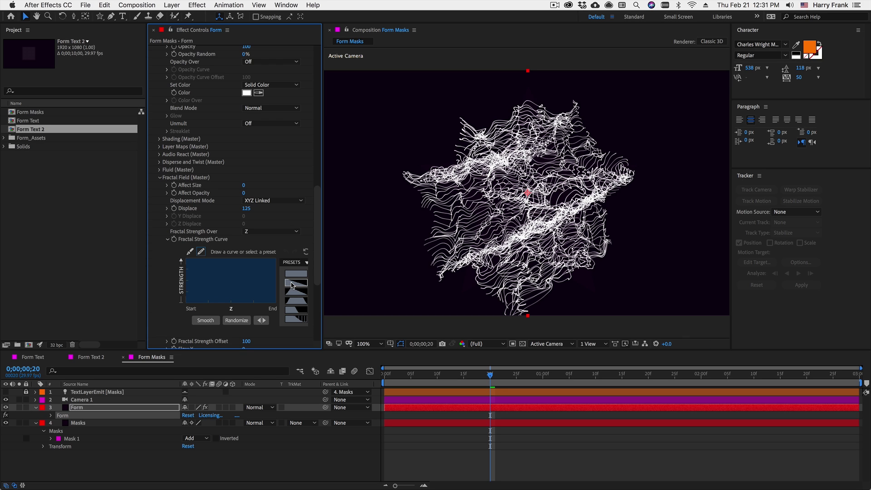
click(291, 285)
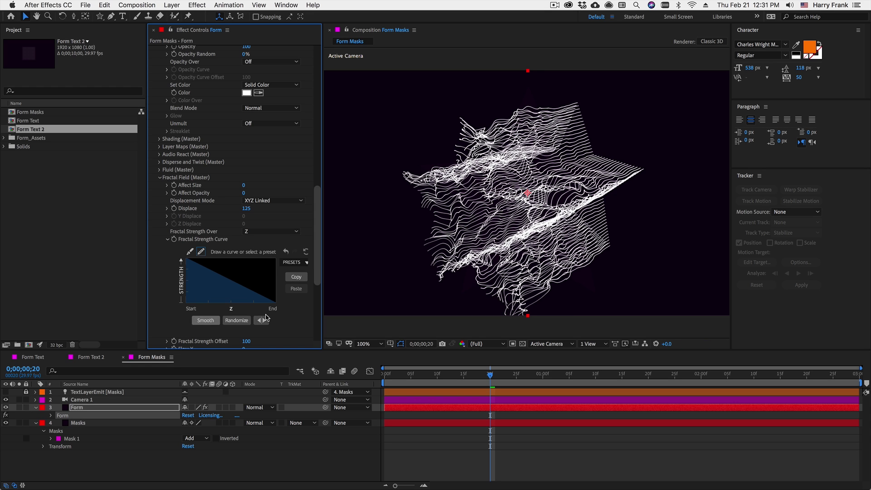
click(261, 321)
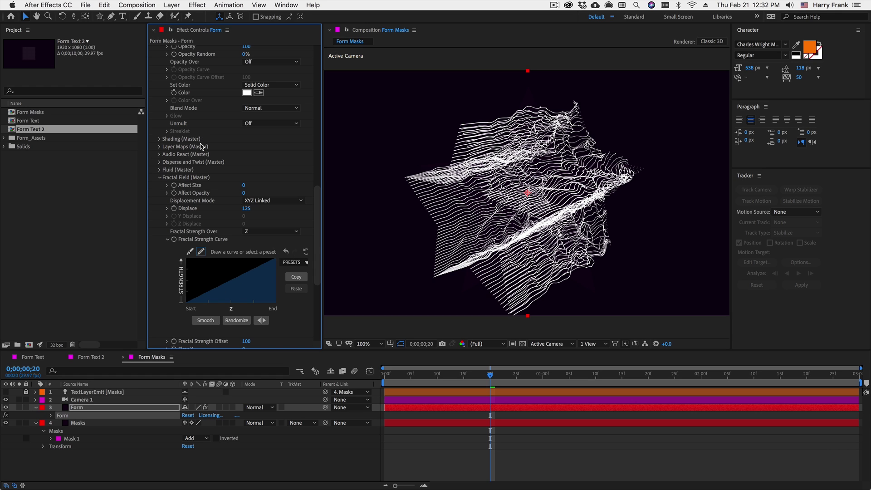
Step: Set particle Color to Over Z using the white-to-blue gradient preset
scroll(190, 168, up, 5)
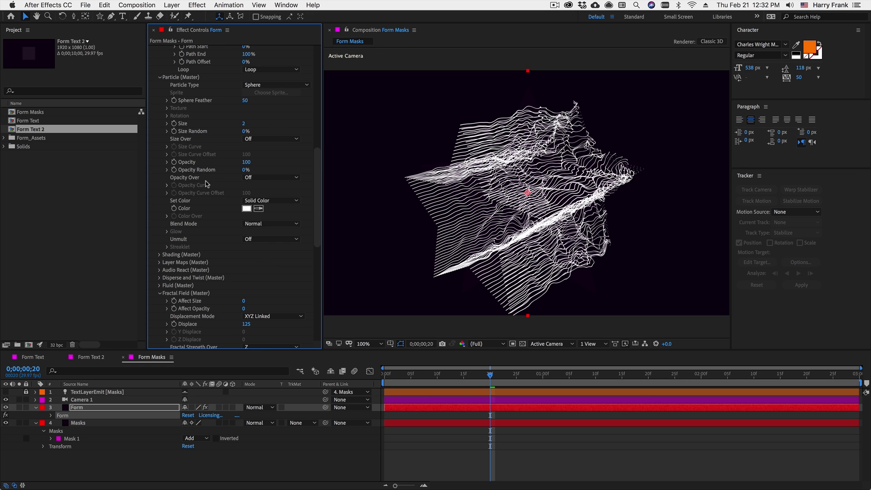
click(265, 202)
click(272, 236)
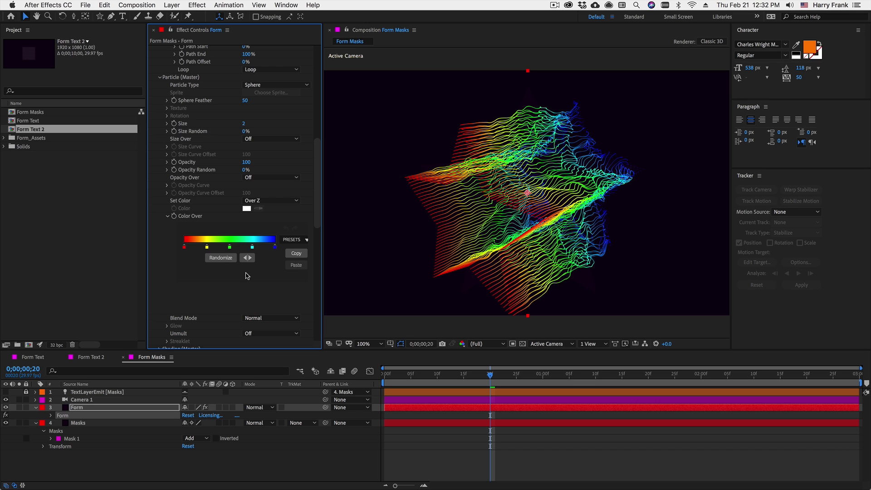
click(305, 240)
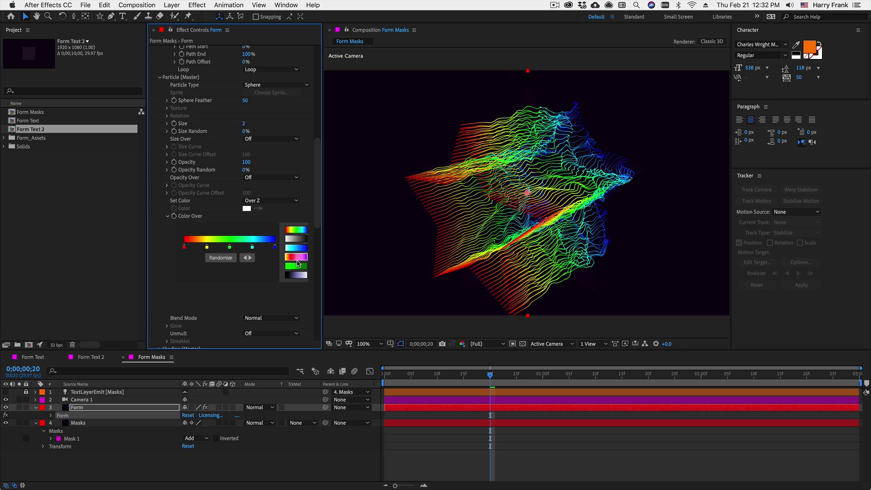
click(289, 249)
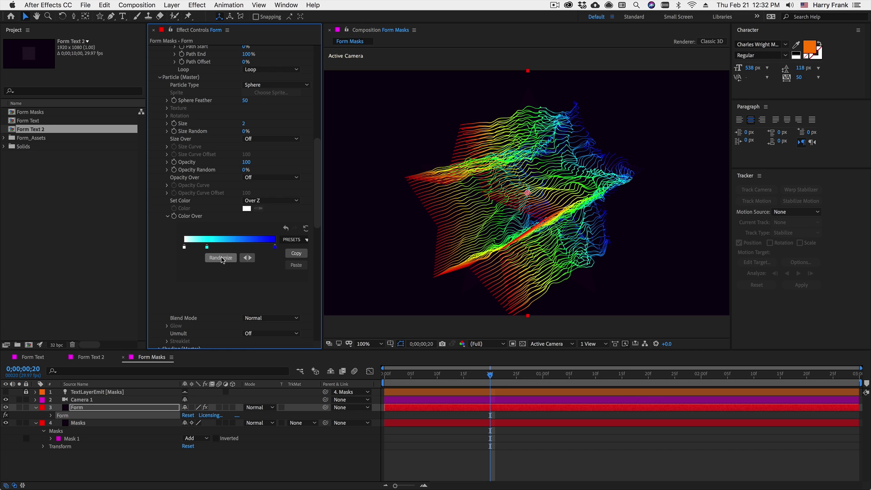
Step: Randomize the colour gradient repeatedly, passing yellow-purple-pink and purple-green palettes
click(221, 257)
click(221, 258)
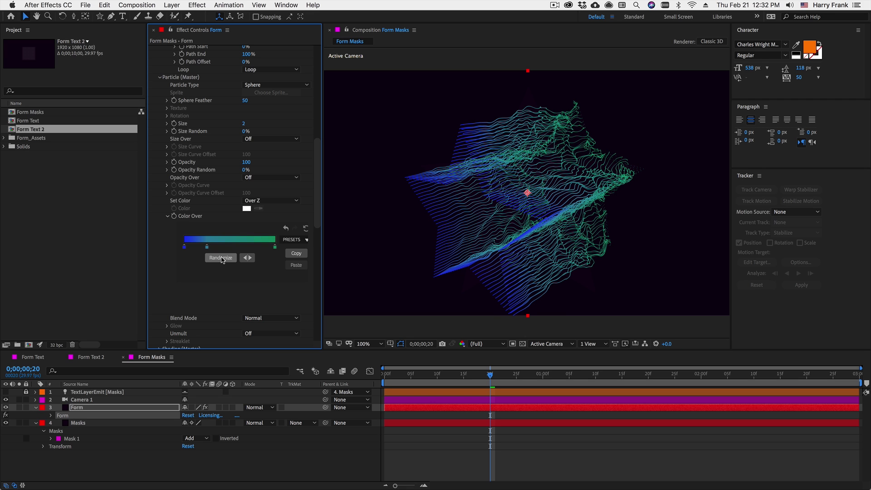
click(221, 258)
click(221, 258)
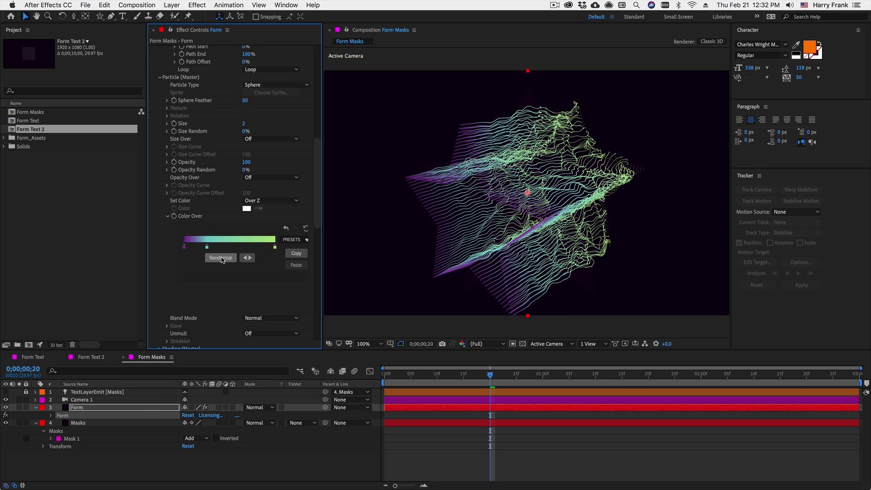
click(221, 257)
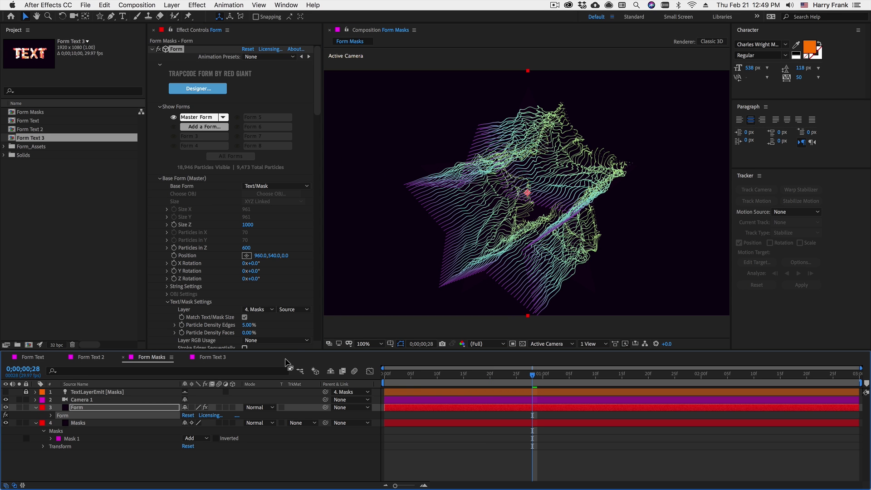
Step: Switch to the Form Text 3 composition and scroll Effect Controls to its Shading settings
click(213, 358)
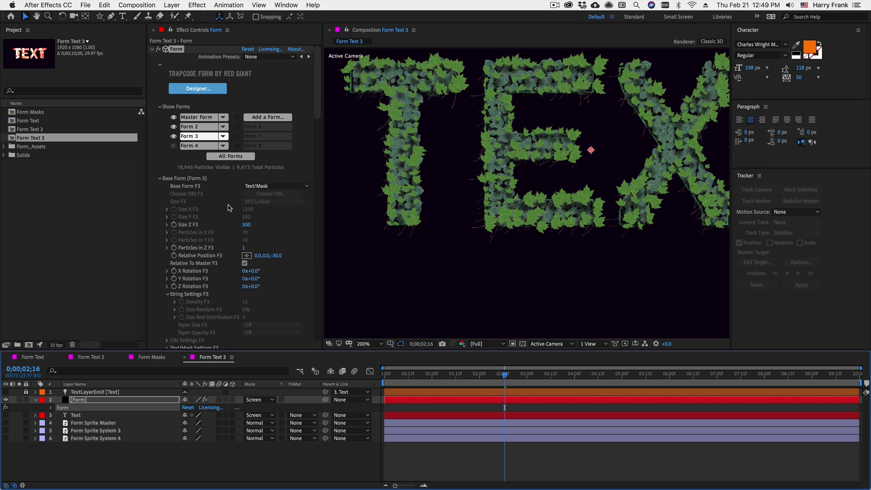
scroll(229, 208, down, 10)
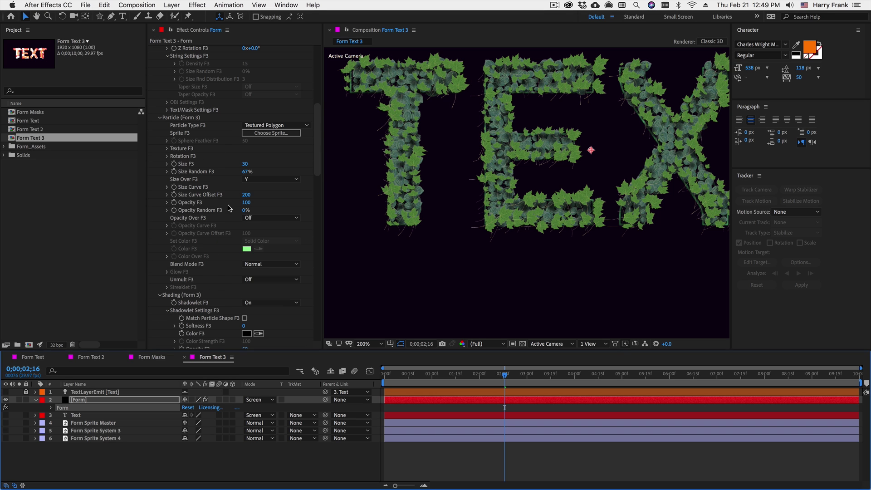
scroll(229, 208, down, 4)
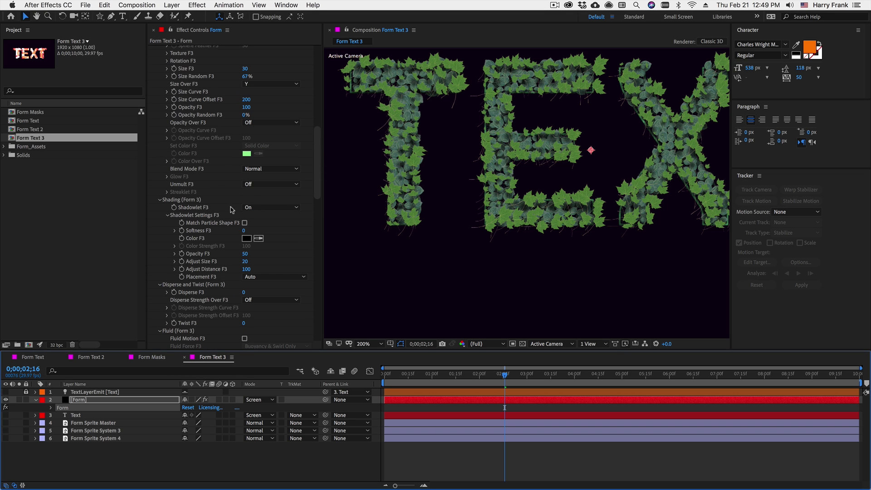
Step: Zoom the viewer to 800% on the letter E and pan to its left corner
key(period)
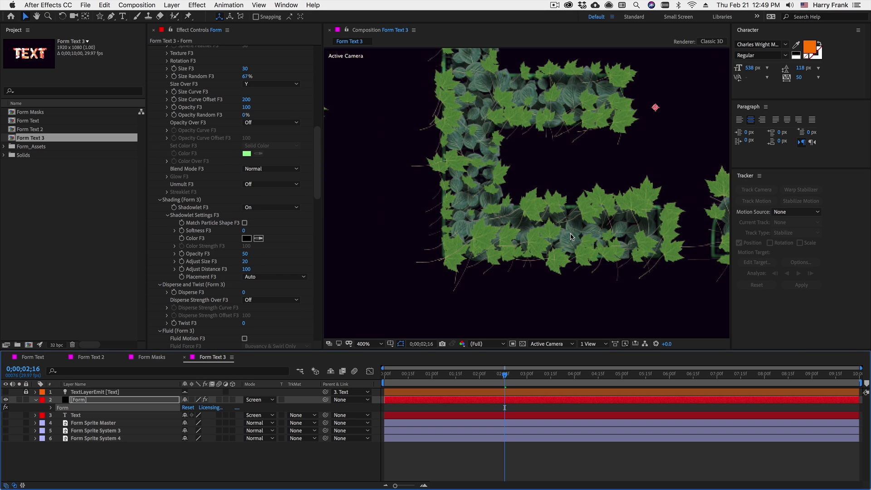
scroll(571, 237, up, 1)
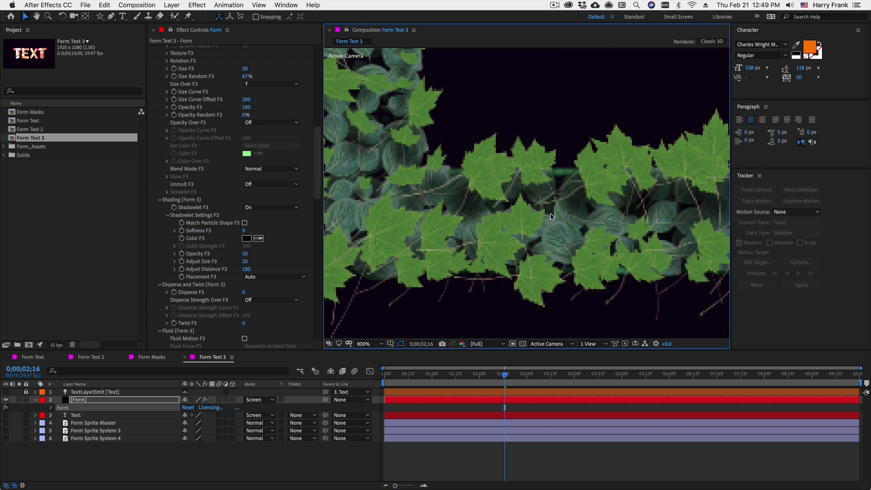
drag(550, 217, 632, 181)
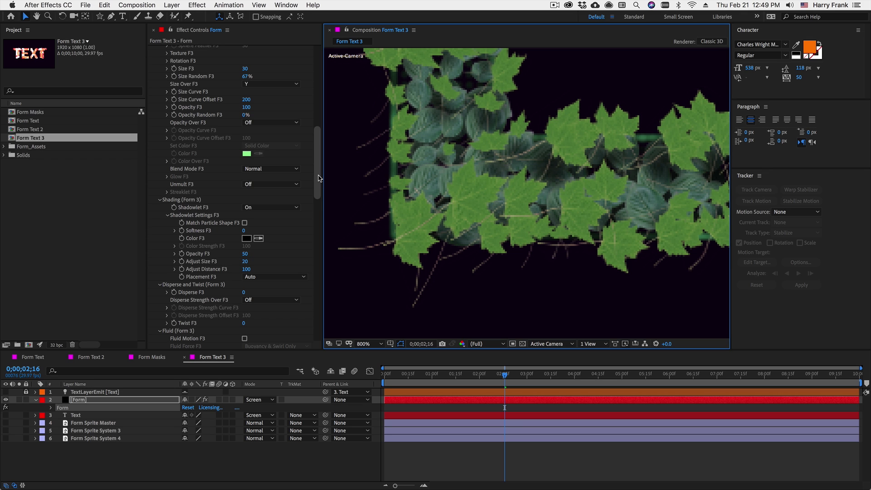
scroll(318, 180, down, 1)
scroll(323, 178, up, 5)
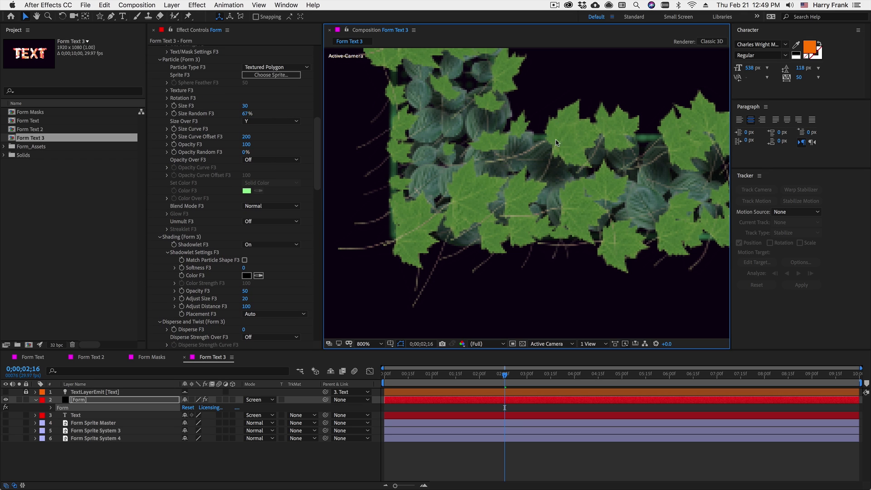
Step: Pan the 800% close-up across the leaf sprites and scroll to the Shadowlet settings
drag(592, 152, 543, 141)
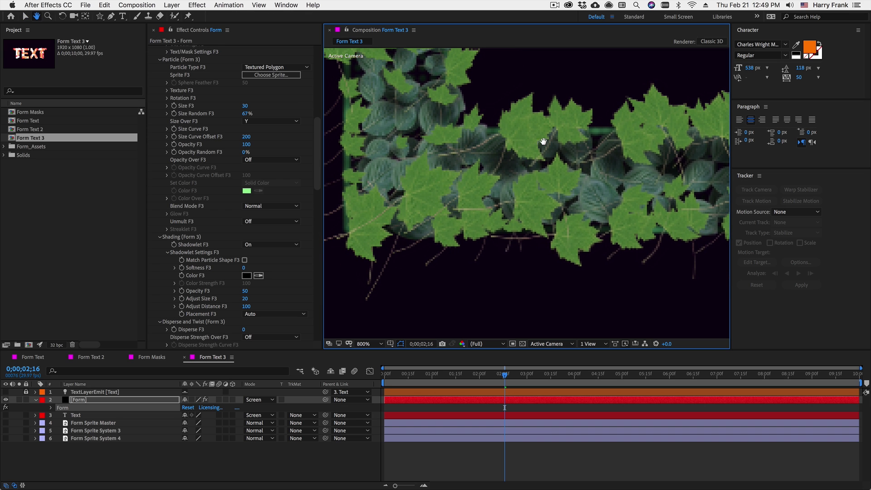
key(v)
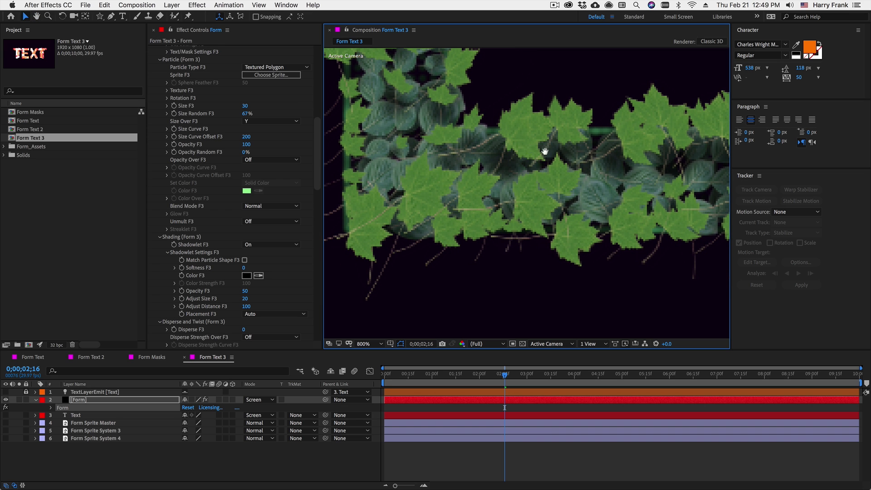
key(h)
drag(542, 146, 489, 150)
key(v)
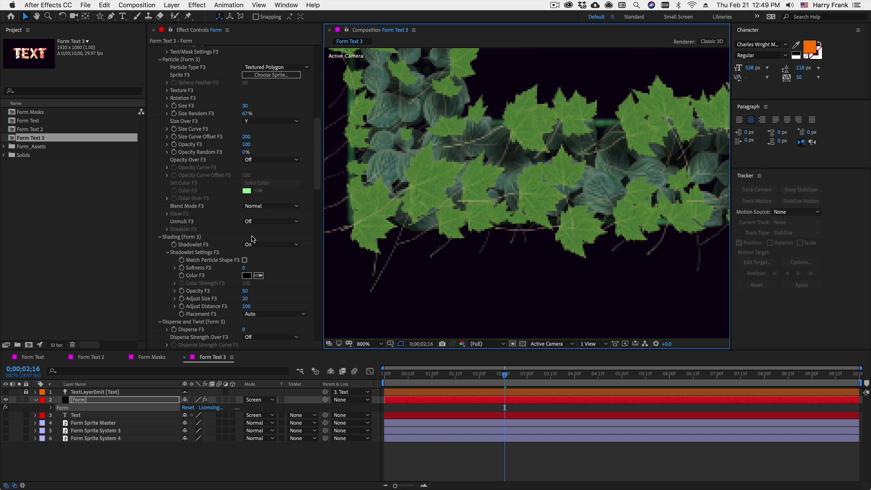
scroll(227, 232, down, 3)
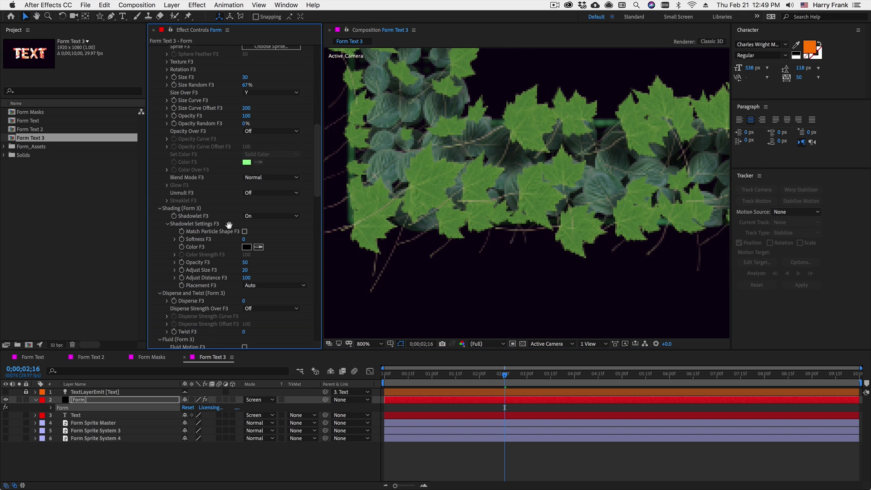
scroll(229, 225, down, 1)
key(h)
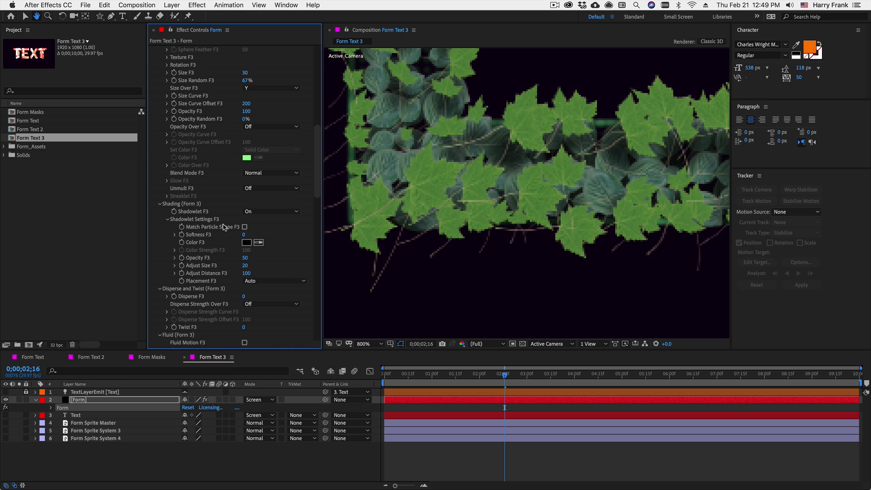
key(v)
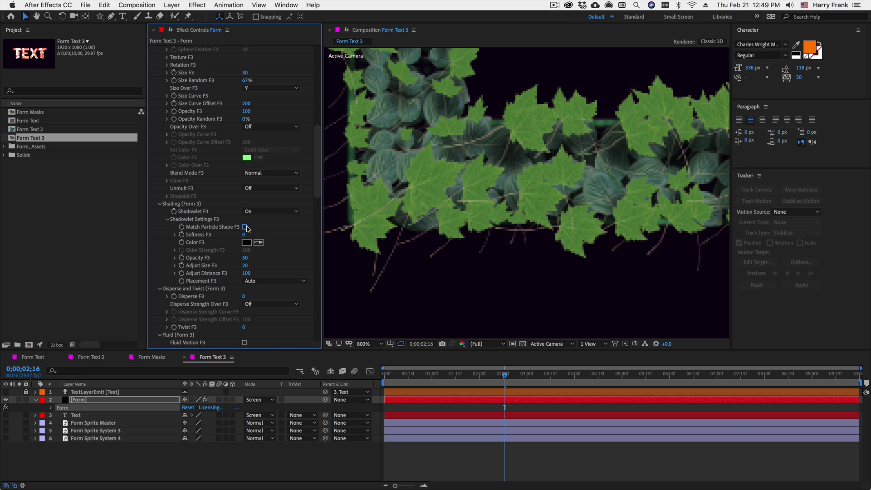